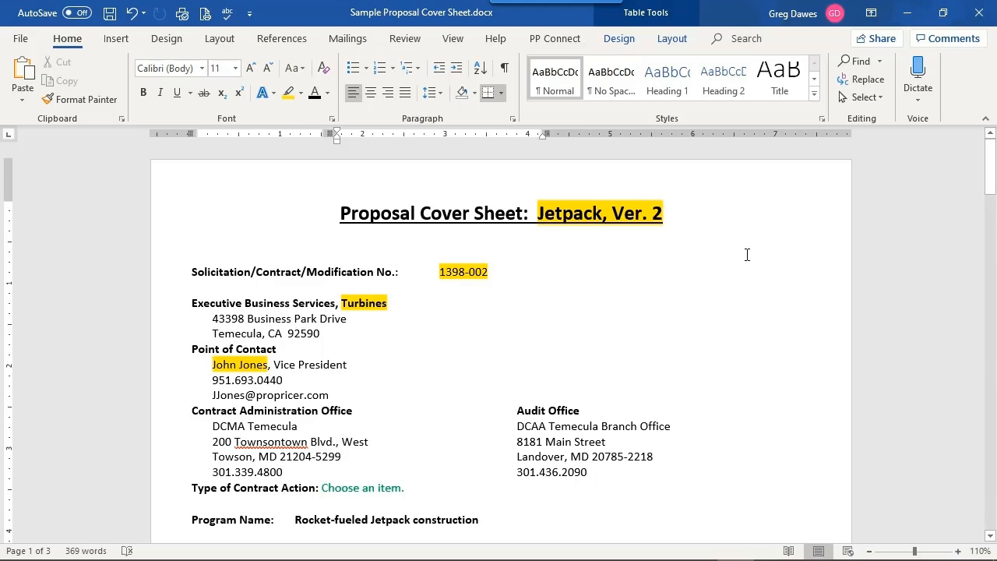
# - Check the .ppc location in the PP Connect options, save the options, and connect the document to PROPRICER
pyautogui.click(739, 218)
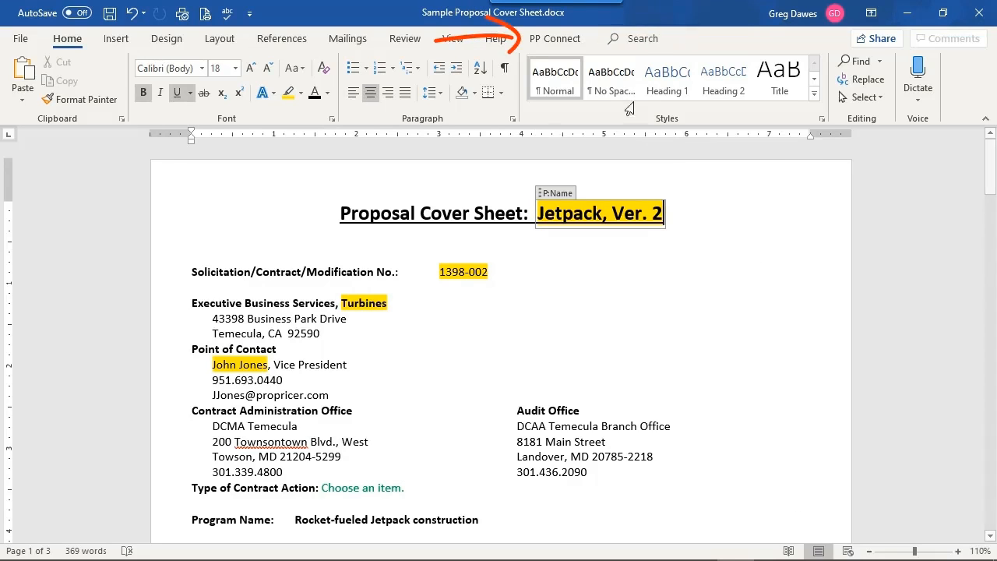
pyautogui.click(547, 41)
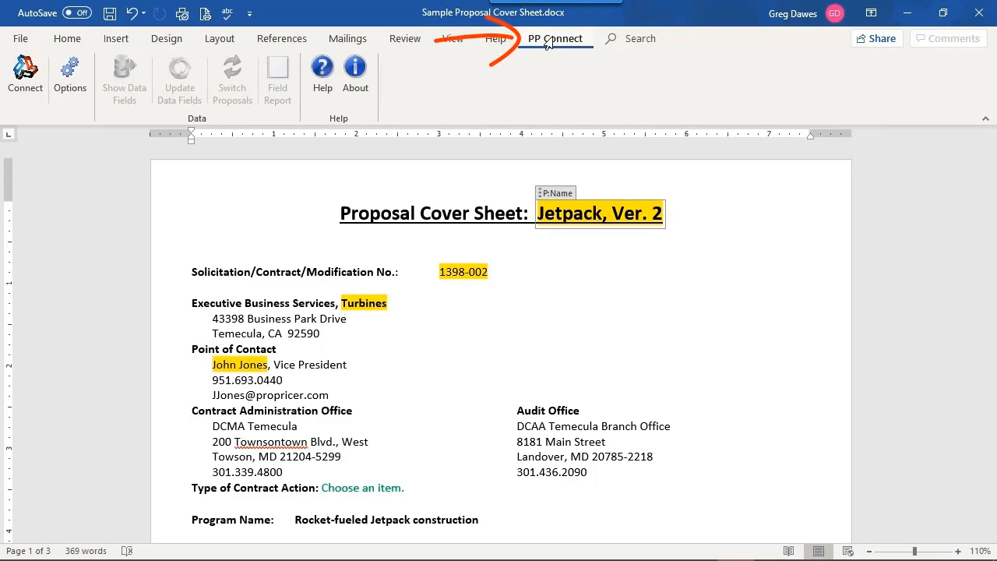
pyautogui.click(238, 229)
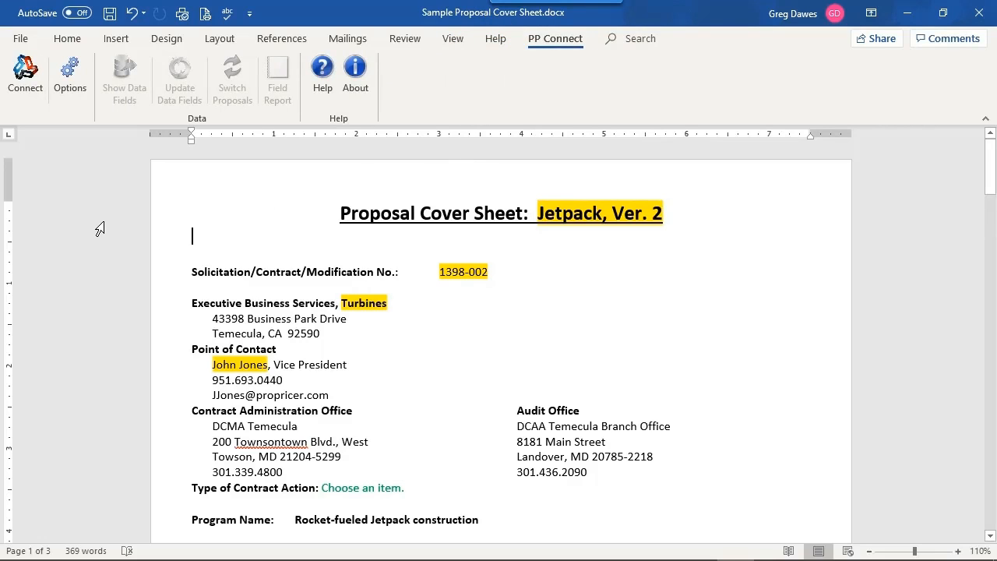
pyautogui.click(69, 78)
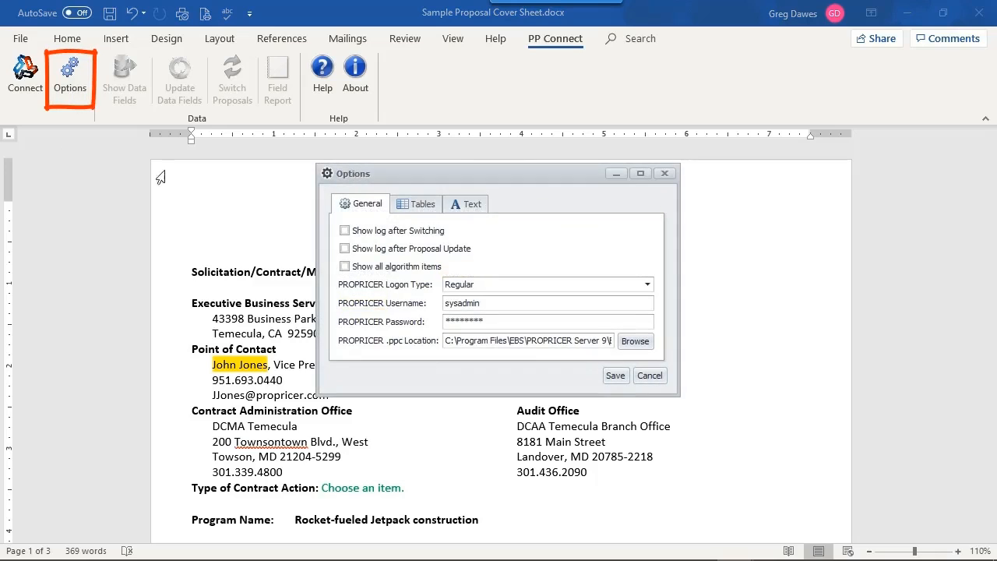
pyautogui.click(531, 343)
pyautogui.press('End')
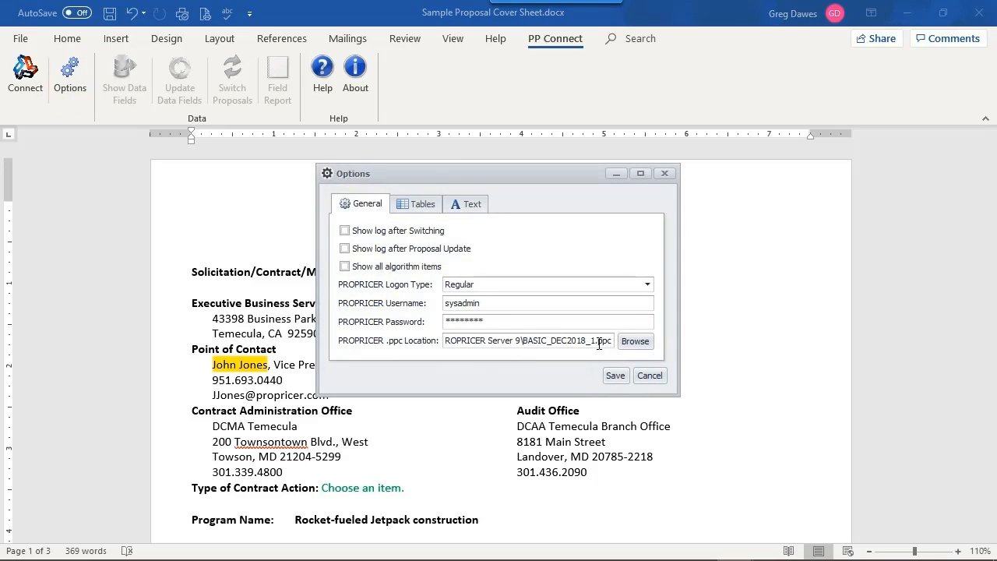
pyautogui.moveTo(598, 342); pyautogui.dragTo(648, 353)
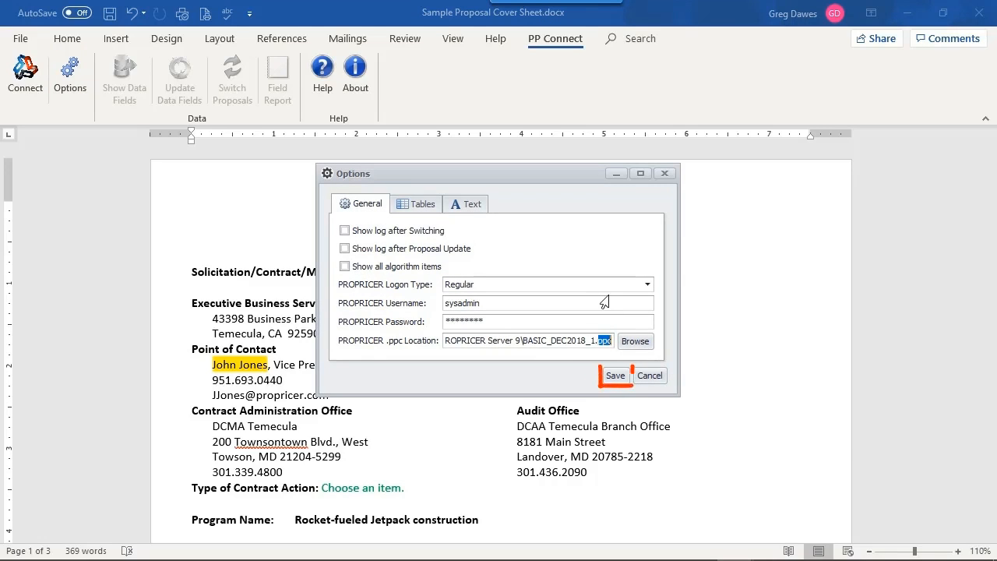
pyautogui.click(607, 380)
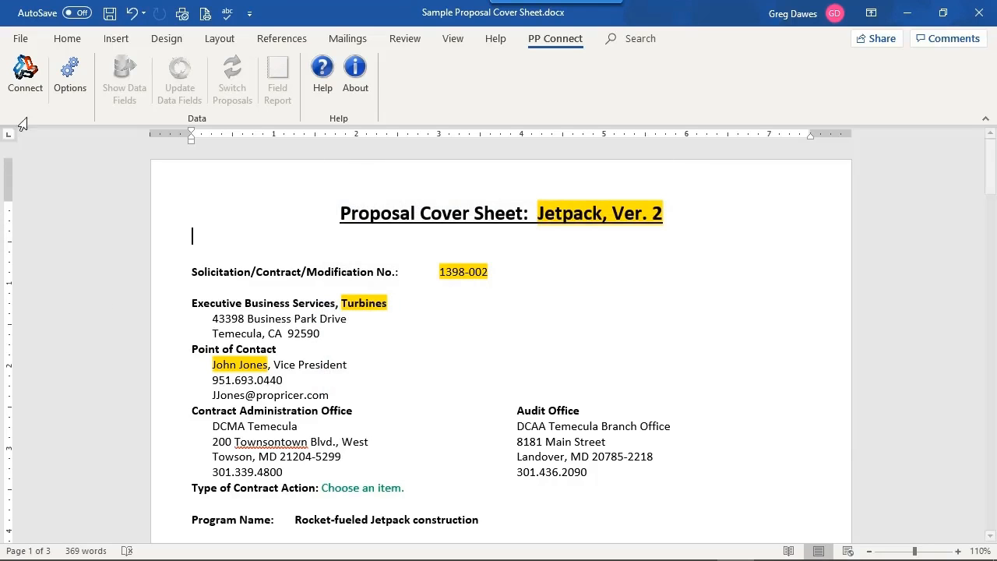
pyautogui.click(12, 92)
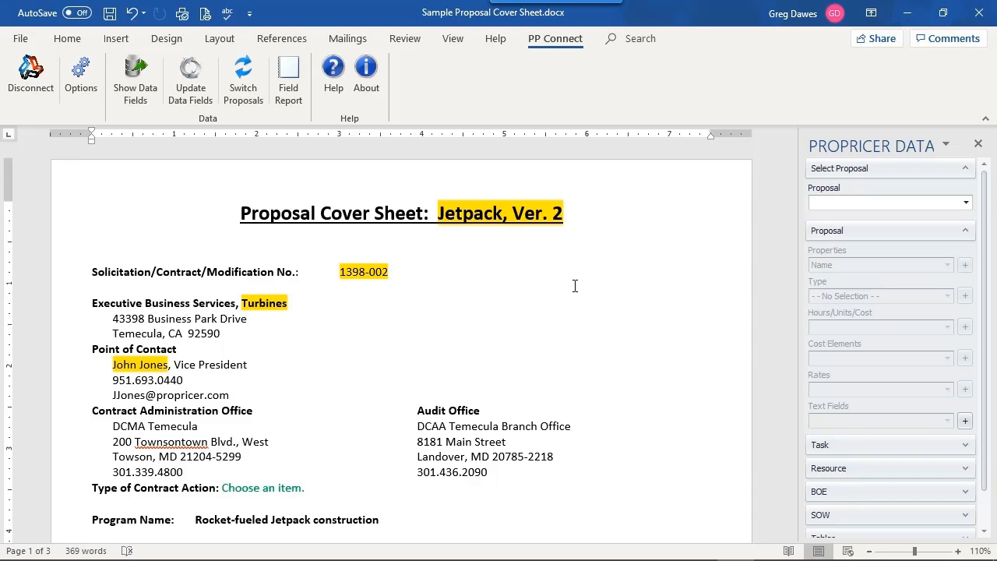
# - Examine the cover sheet's data fields and the Task and Resource sections of the PROPRICER data
pyautogui.scroll(-5, 575, 286)
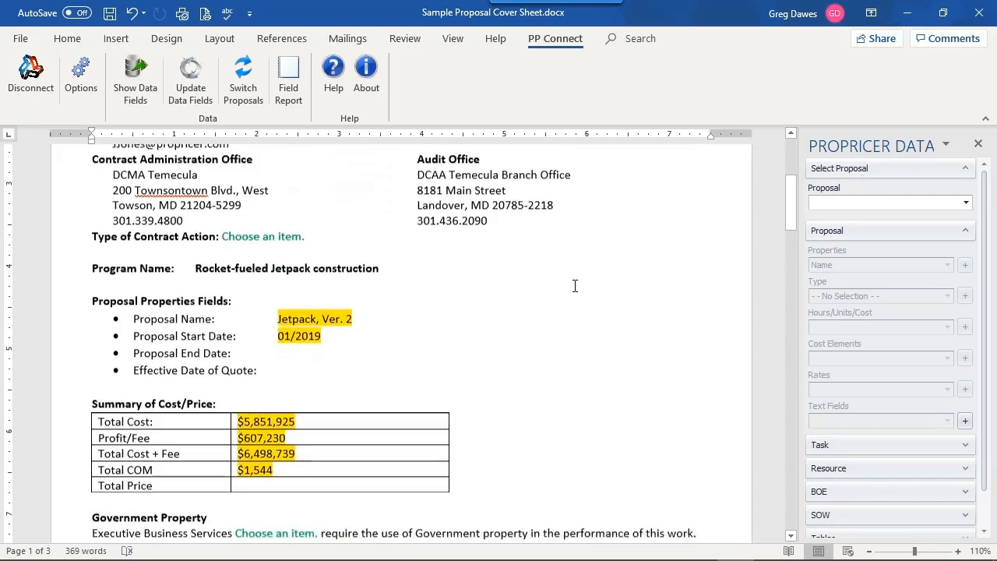
pyautogui.scroll(5, 575, 286)
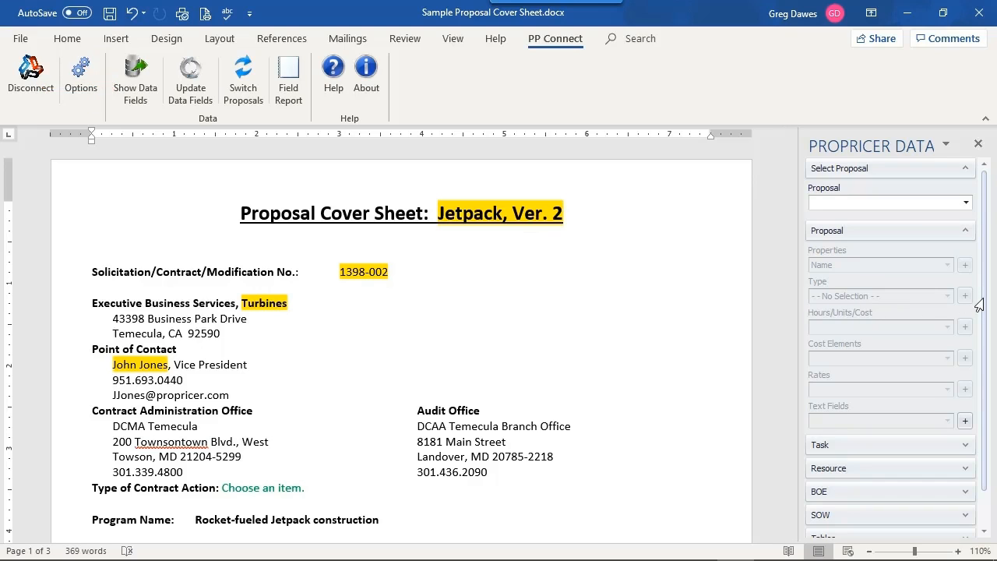
pyautogui.scroll(-2, 978, 327)
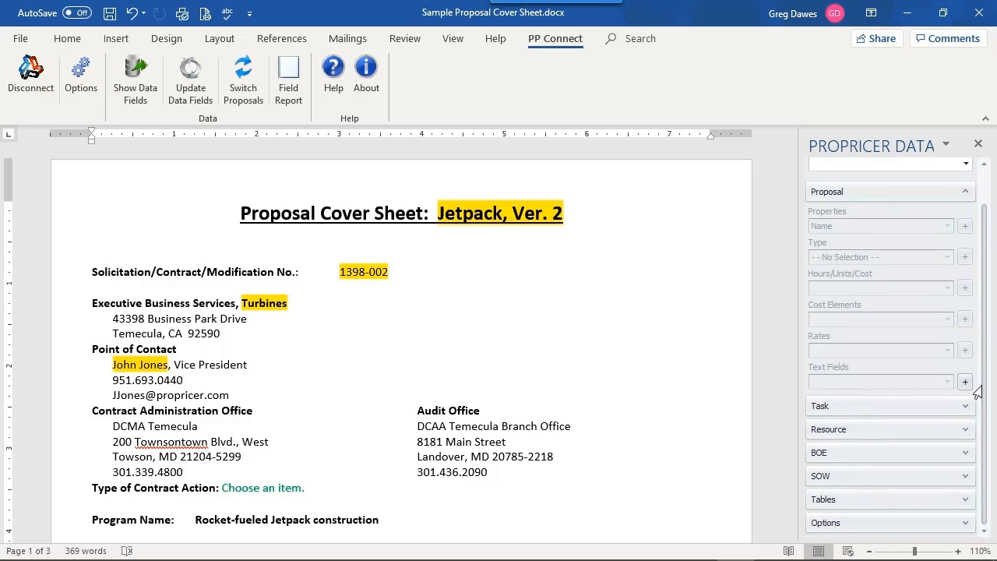
pyautogui.scroll(2, 976, 342)
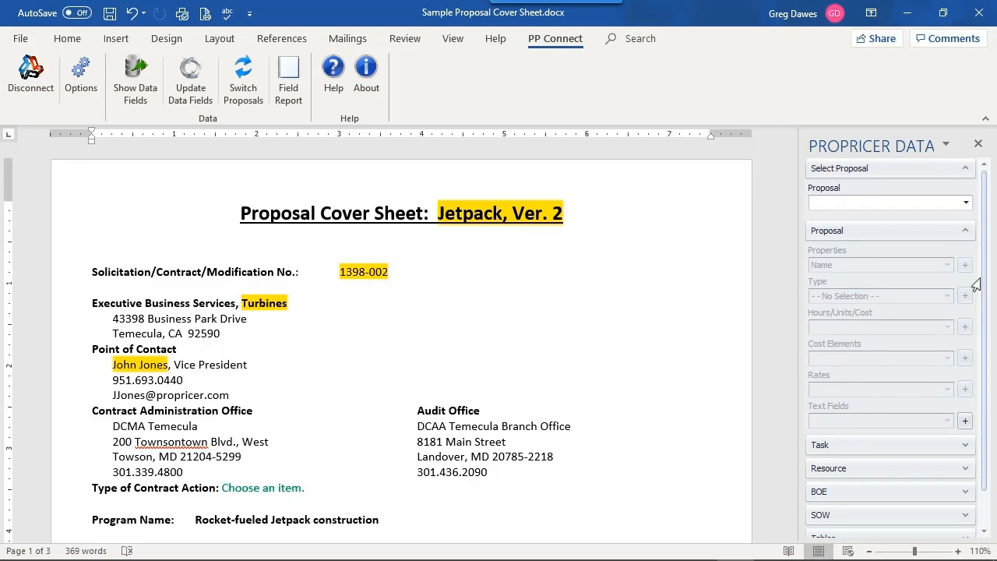
pyautogui.click(964, 445)
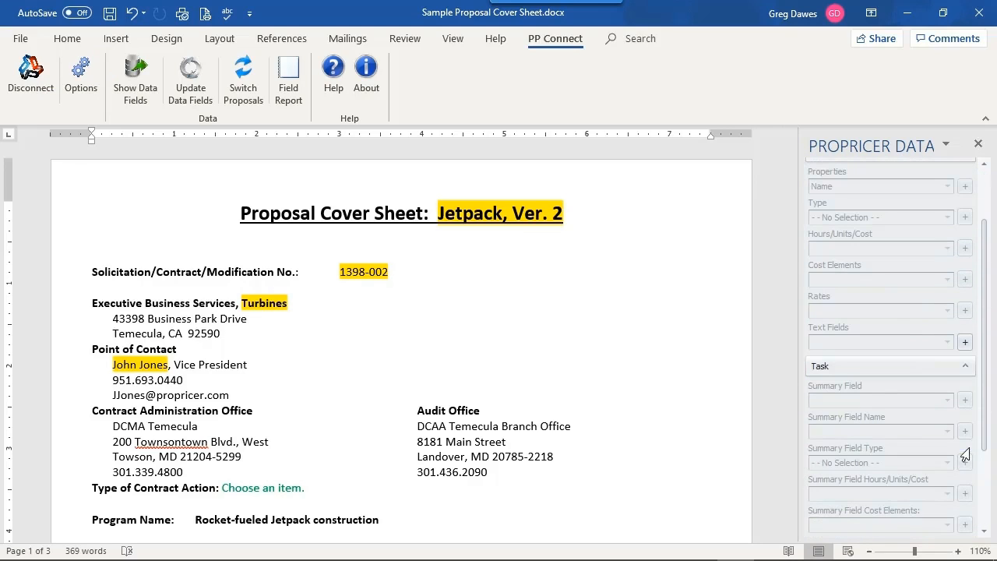
pyautogui.click(965, 366)
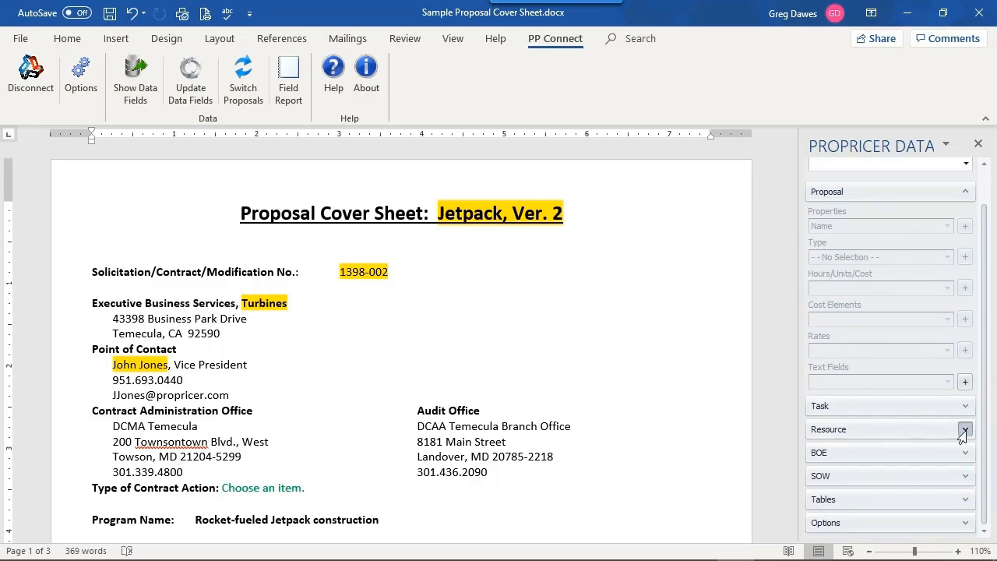
pyautogui.click(963, 433)
pyautogui.click(964, 364)
# - Review the highlighted data fields in the contact, proposal properties and cost summary sections of the cover sheet
pyautogui.scroll(-5, 533, 296)
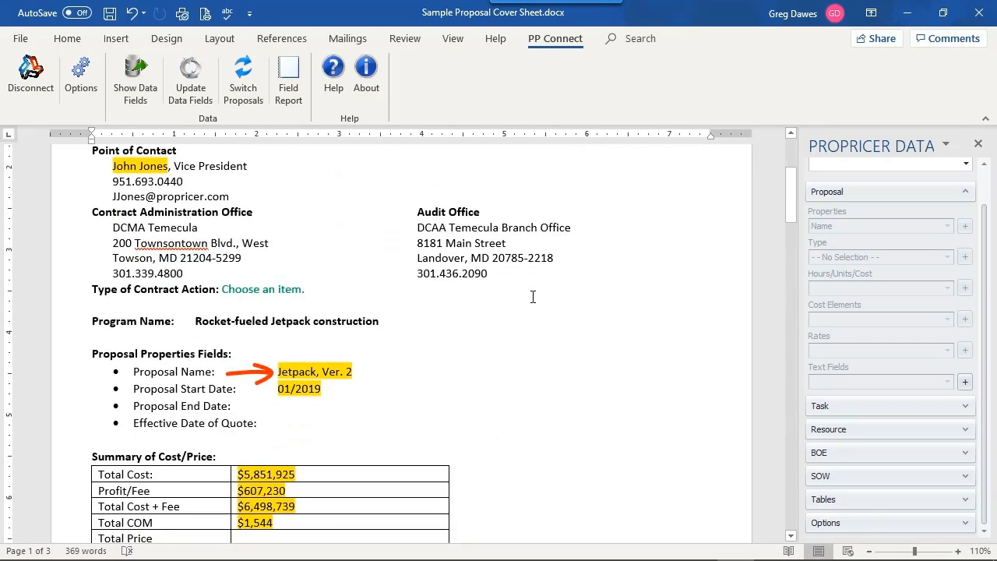
pyautogui.scroll(5, 533, 296)
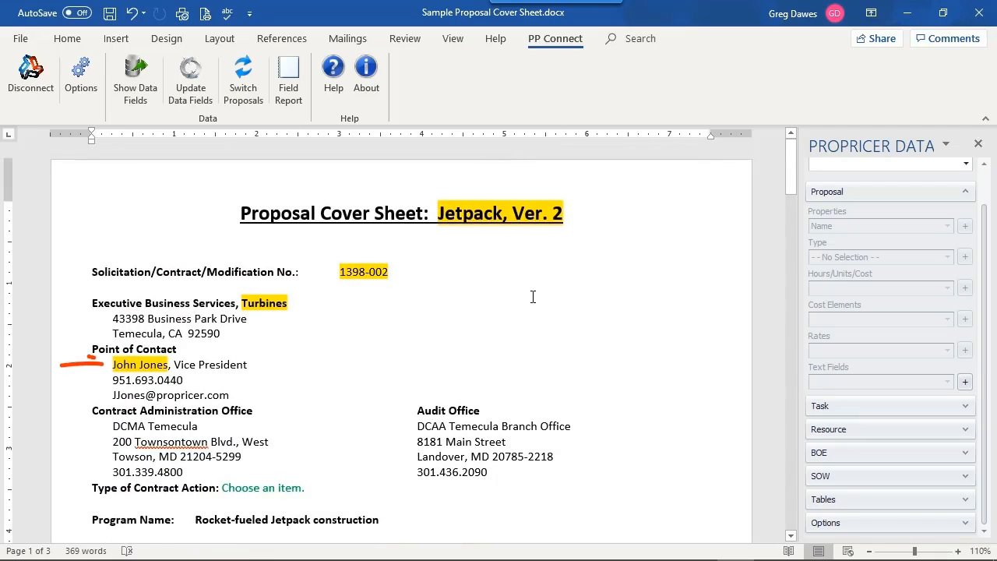
pyautogui.scroll(-3, 533, 295)
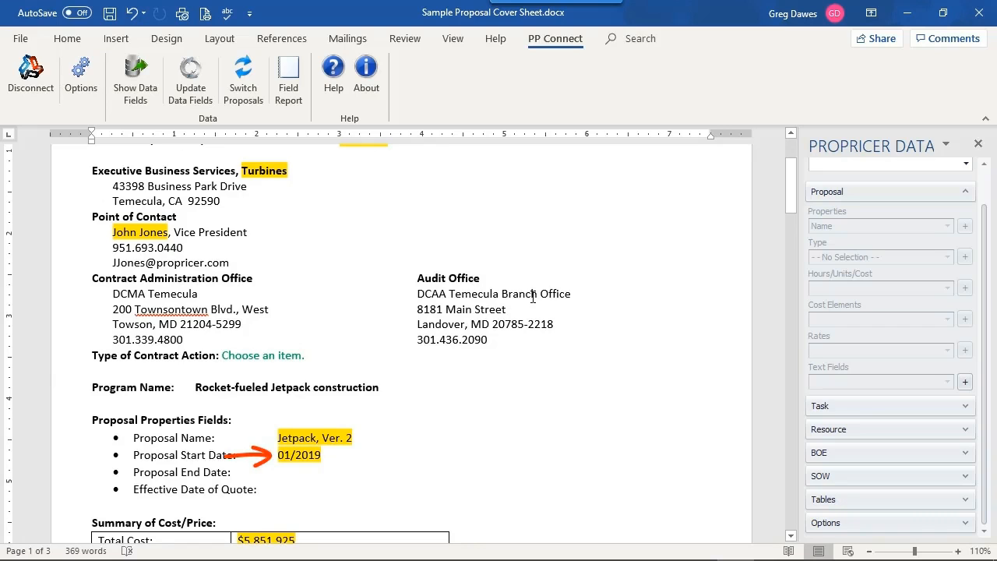
pyautogui.scroll(-2, 532, 297)
pyautogui.scroll(3, 532, 297)
pyautogui.scroll(-3, 533, 297)
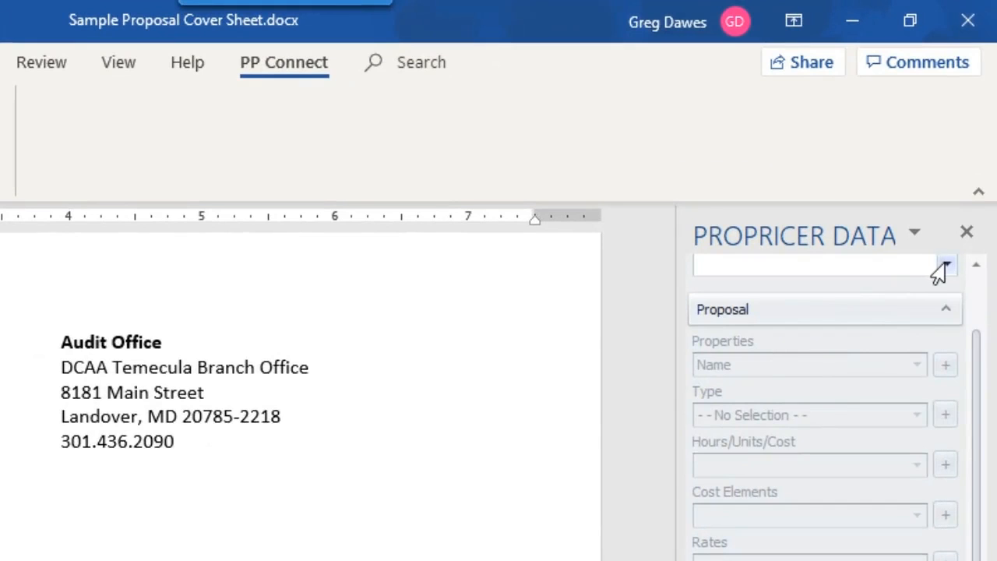
# - Select Jetpack, Ver. 0 as the source proposal for the PROPRICER data
pyautogui.click(945, 265)
pyautogui.scroll(-5, 874, 322)
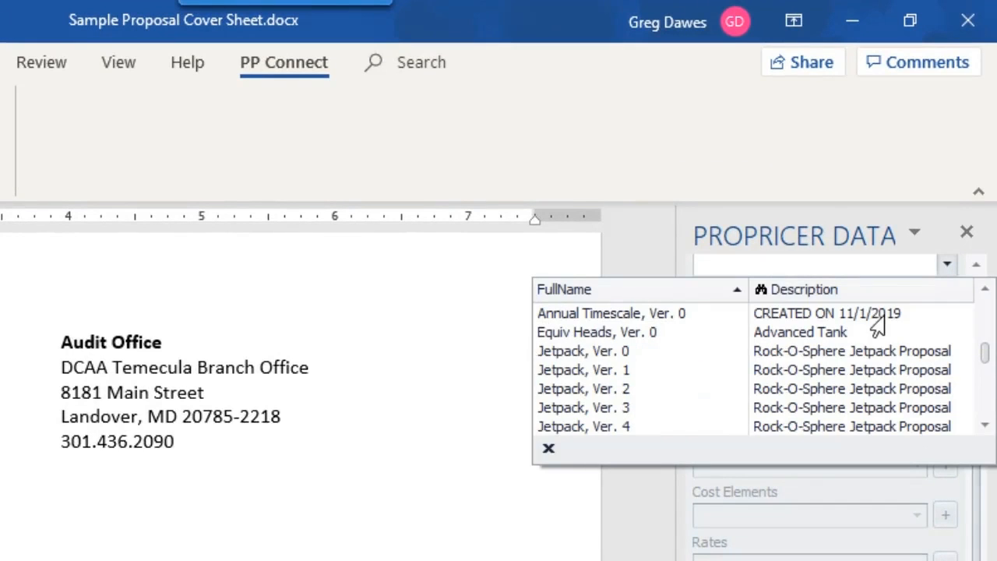
pyautogui.click(668, 354)
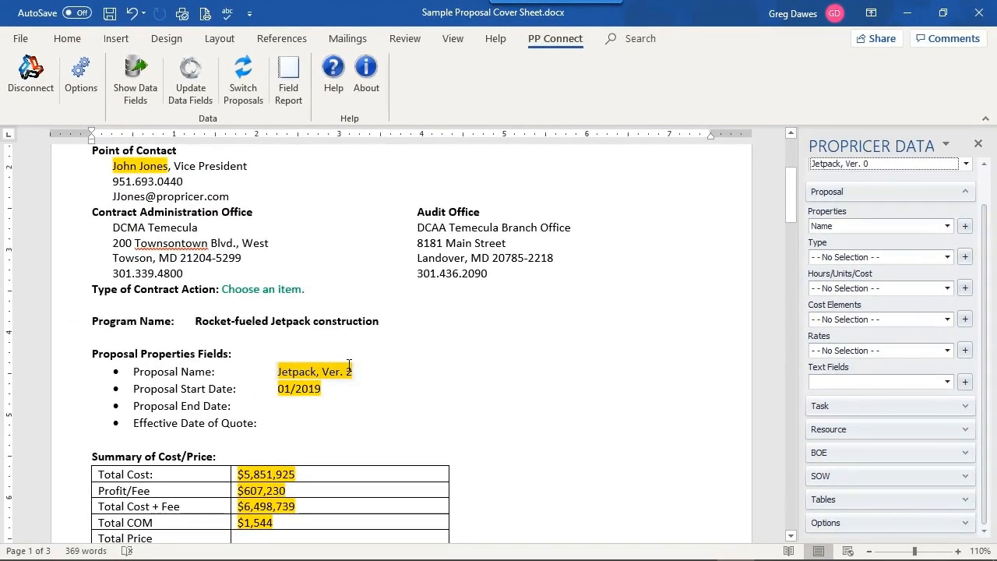
# - Insert the End Date proposal property after the Proposal End Date label
pyautogui.click(312, 406)
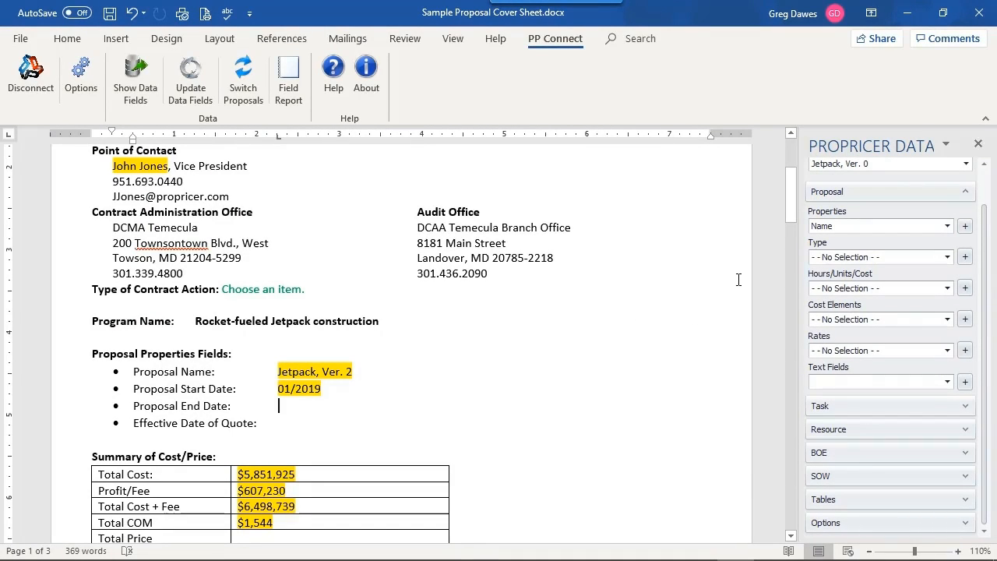
pyautogui.click(944, 228)
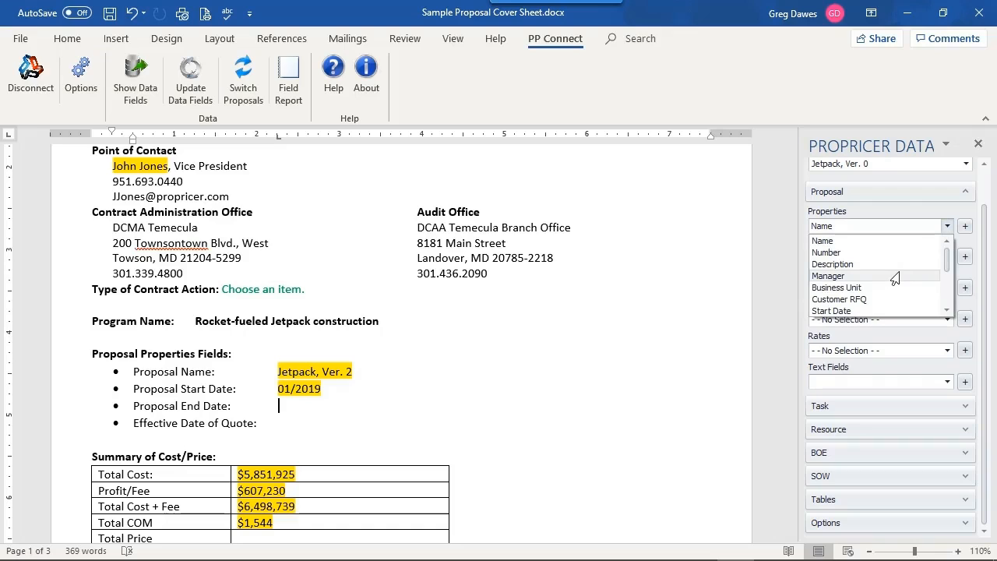
pyautogui.scroll(-2, 895, 278)
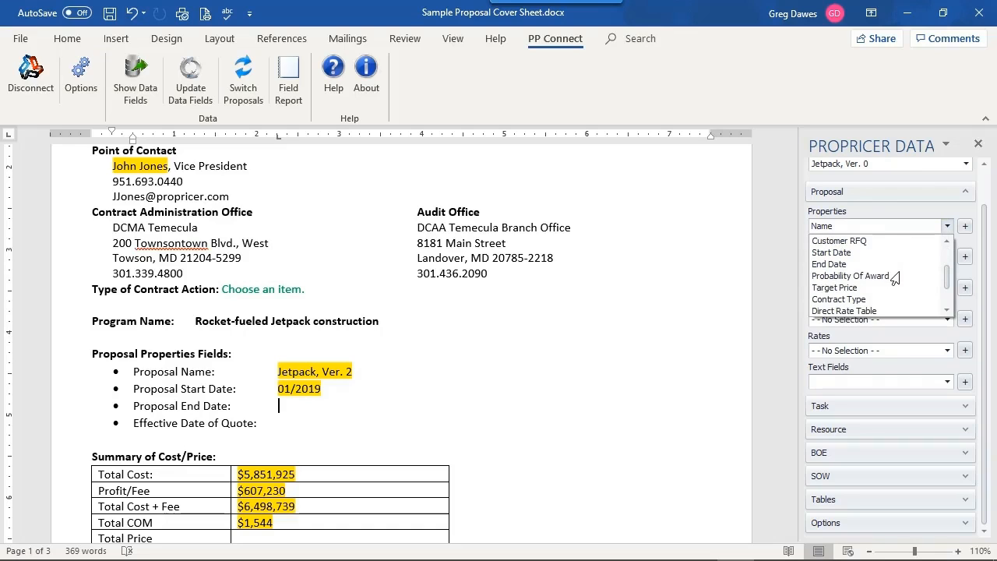
pyautogui.click(843, 265)
pyautogui.click(964, 226)
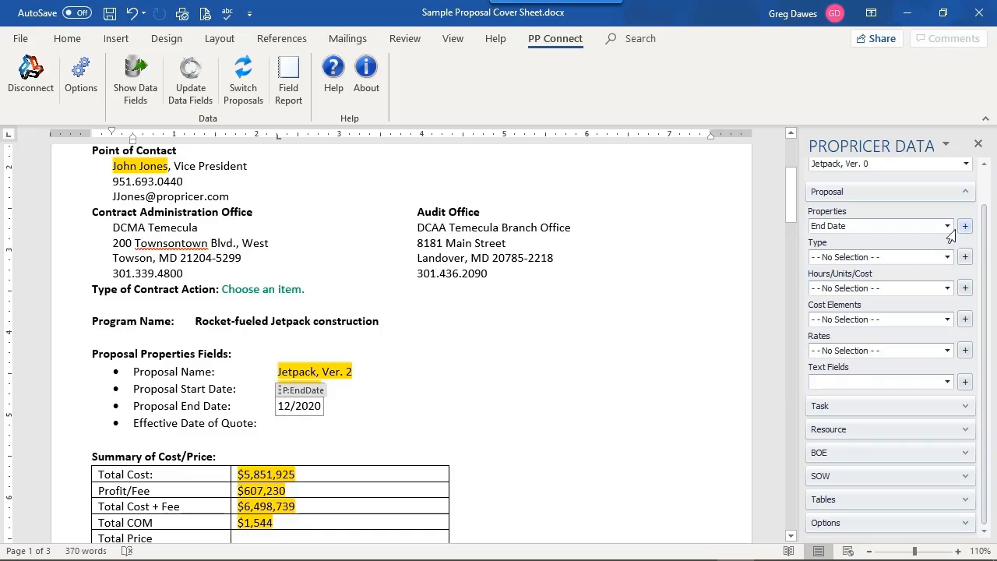
# - Insert the Eff Date of Quote text field after the Effective Date of Quote label
pyautogui.click(331, 425)
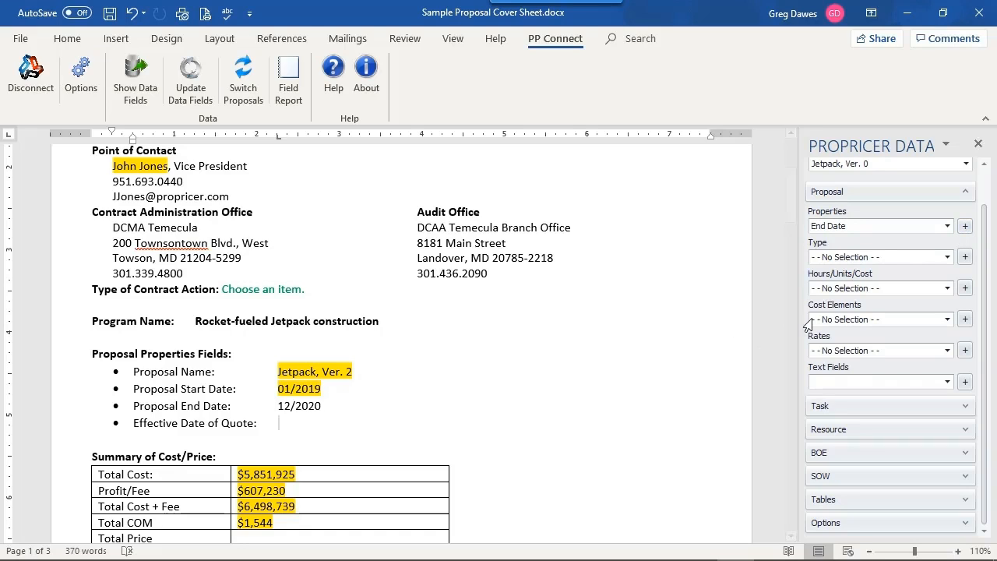
pyautogui.click(945, 382)
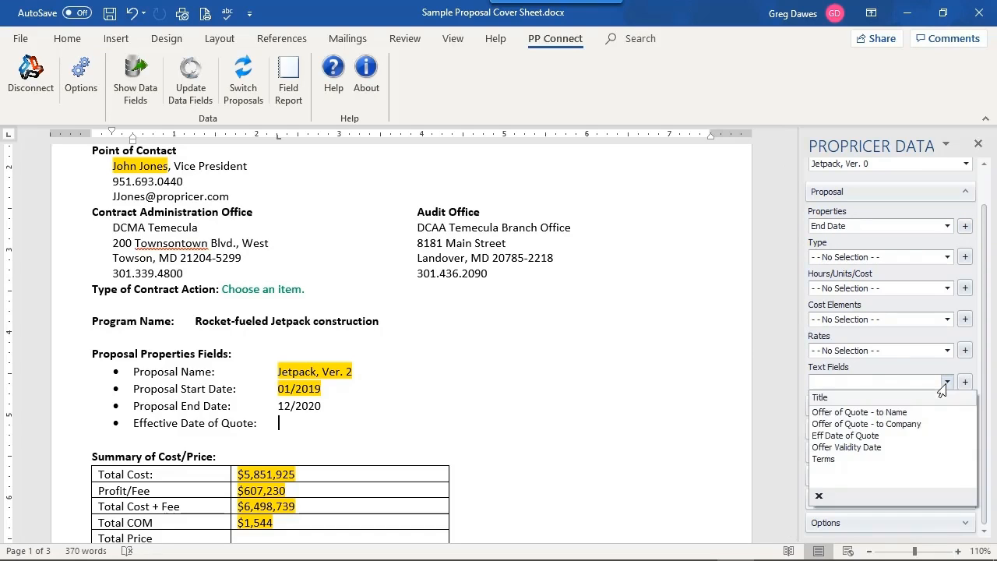
pyautogui.click(856, 436)
pyautogui.click(964, 381)
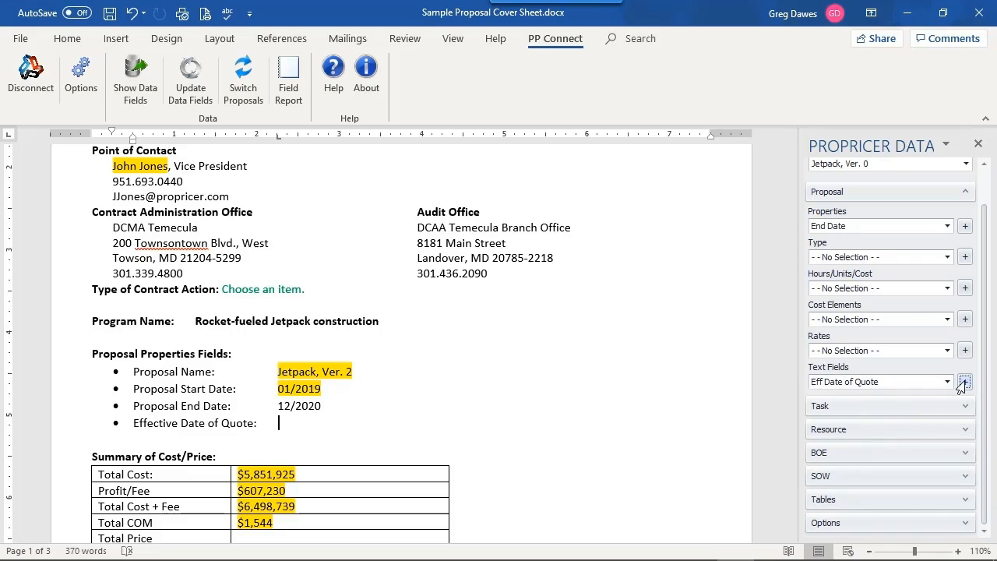
pyautogui.click(475, 417)
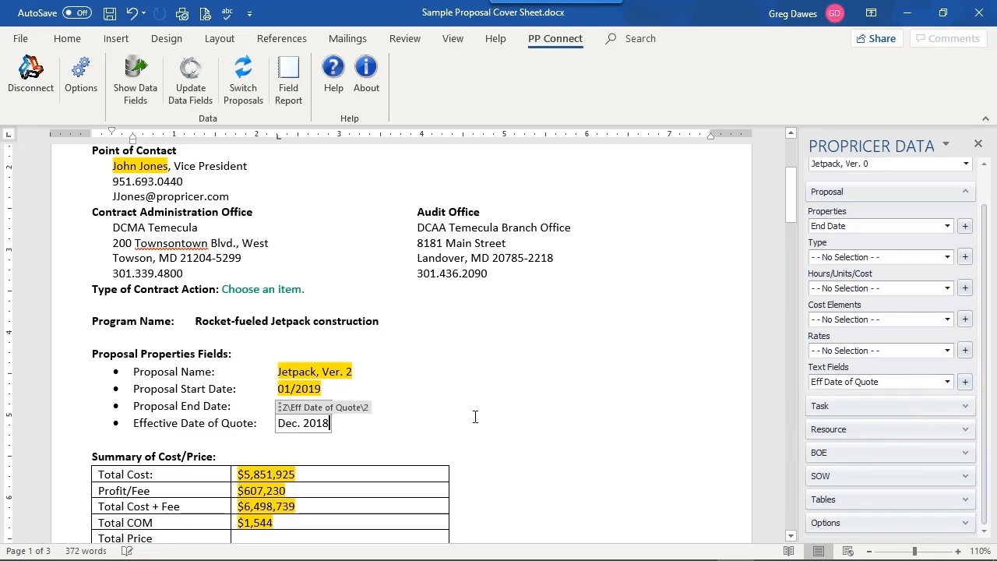
pyautogui.click(478, 459)
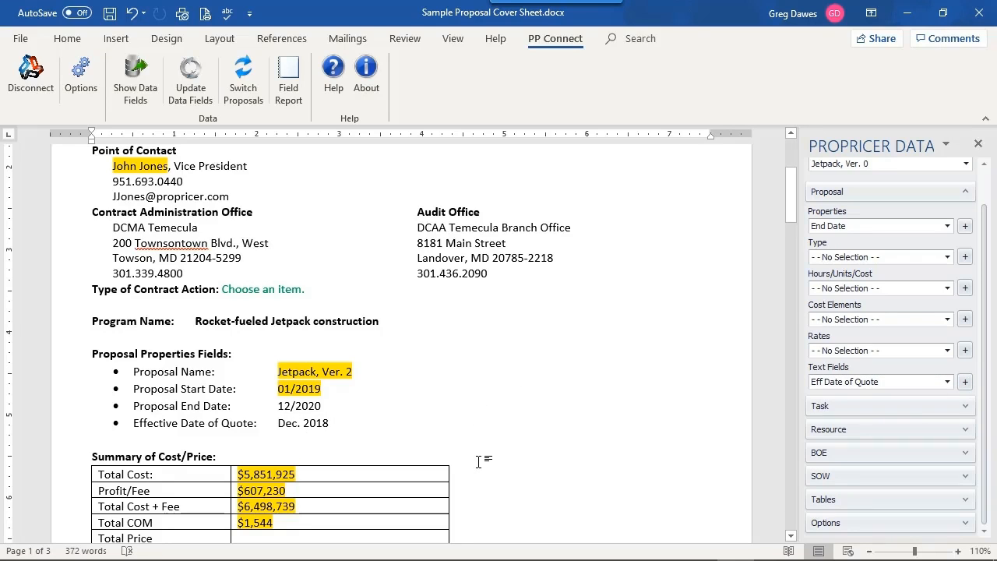
# - Insert the Grnd Total cost element into the empty Total Price cell of the Summary of Cost/Price table
pyautogui.scroll(-3, 478, 461)
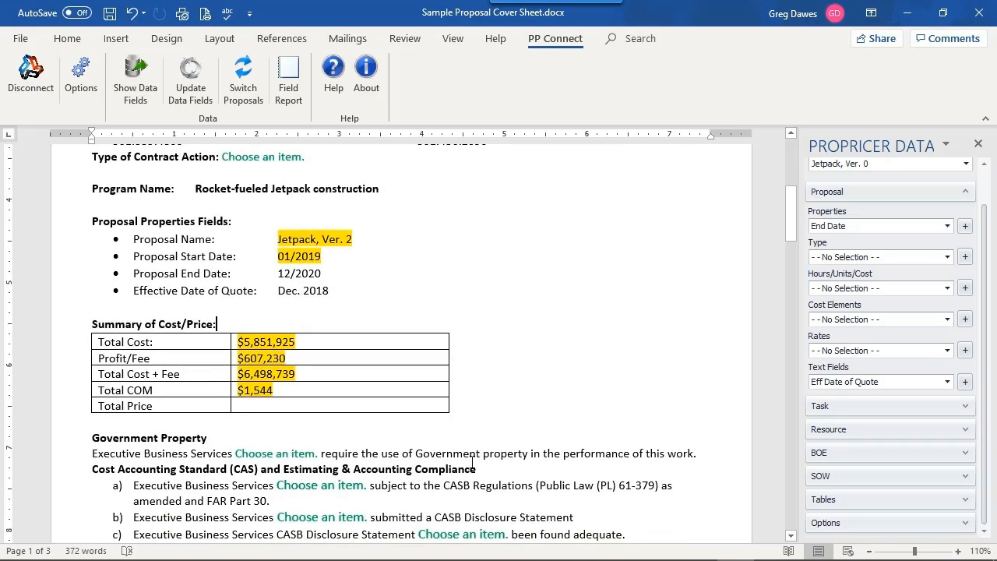
pyautogui.click(284, 403)
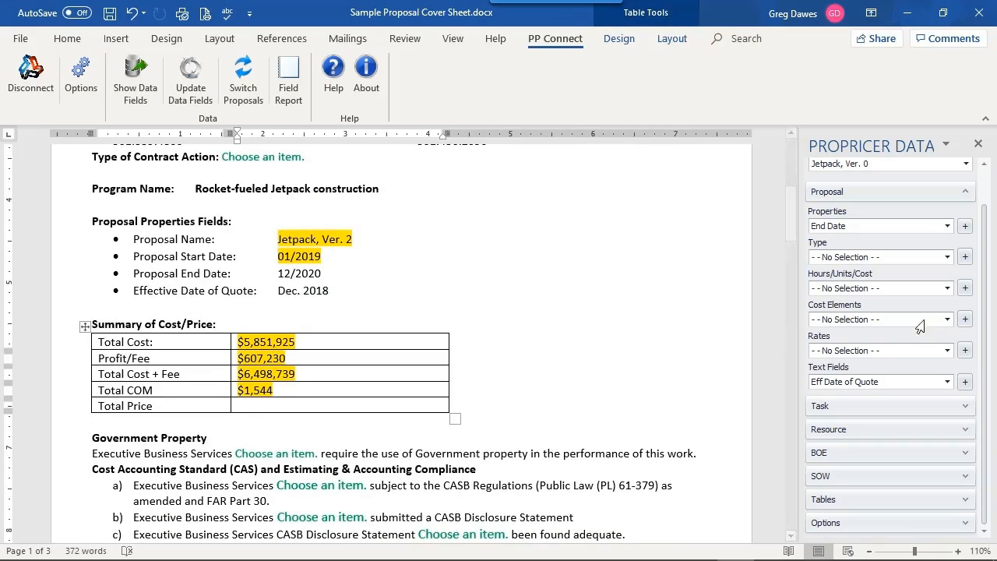
pyautogui.click(944, 321)
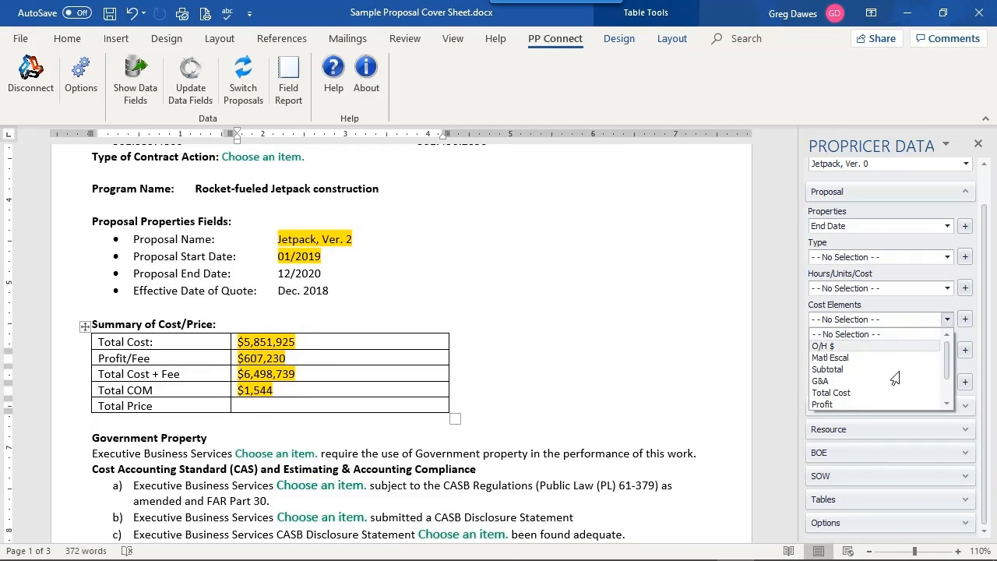
pyautogui.scroll(-1, 890, 384)
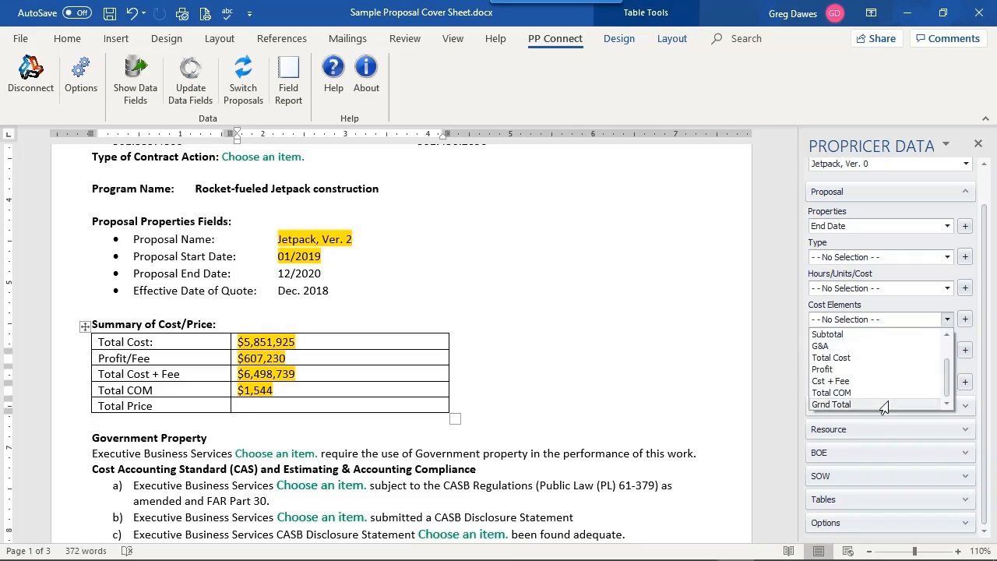
pyautogui.click(893, 403)
pyautogui.click(964, 318)
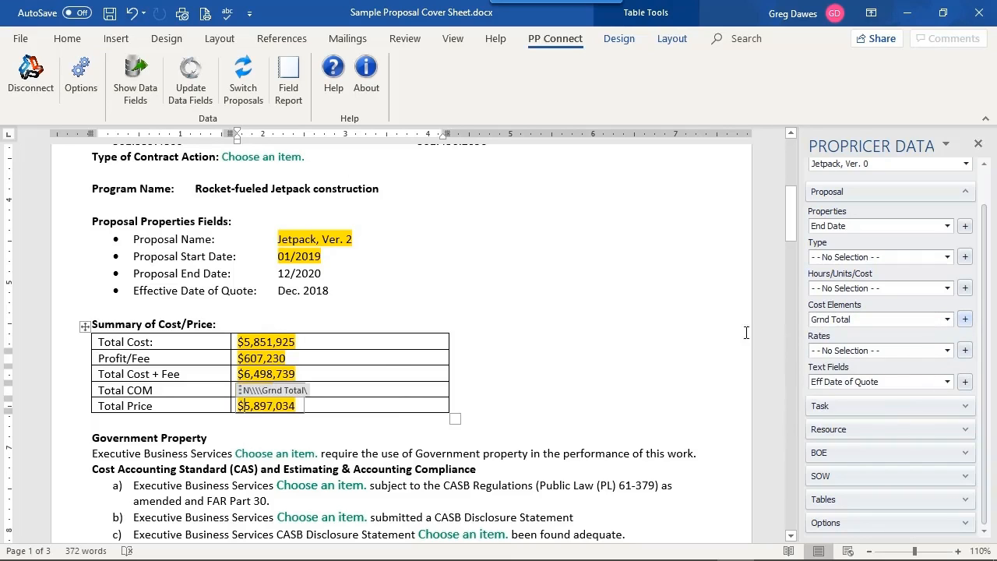
pyautogui.click(602, 401)
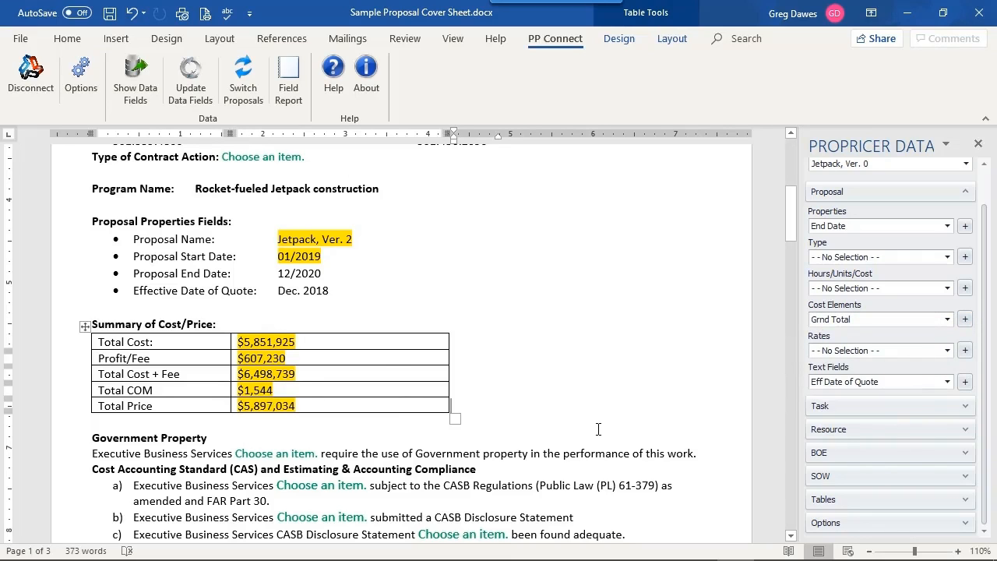
# - Select the "(insert table here)" placeholder under the Direct Cost, by Resource Type, by Year heading and start designing a PROPRICER table for it
pyautogui.scroll(-15, 544, 418)
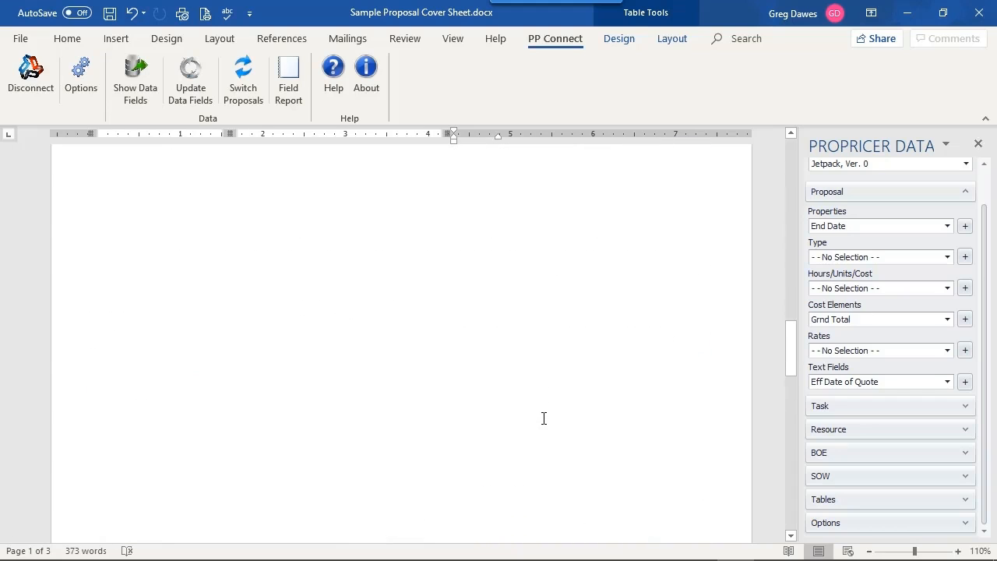
pyautogui.scroll(-3, 544, 418)
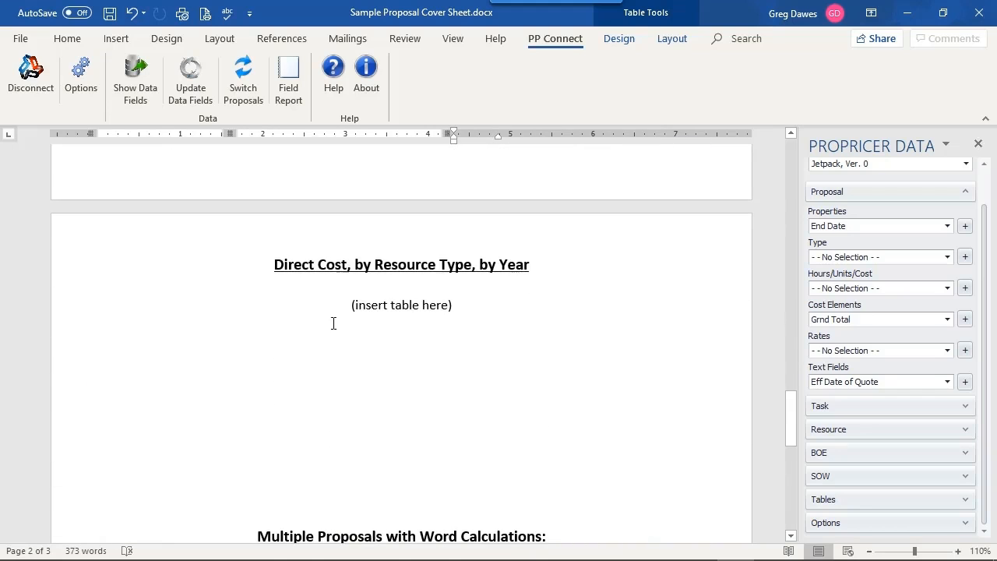
pyautogui.moveTo(350, 305); pyautogui.dragTo(464, 309)
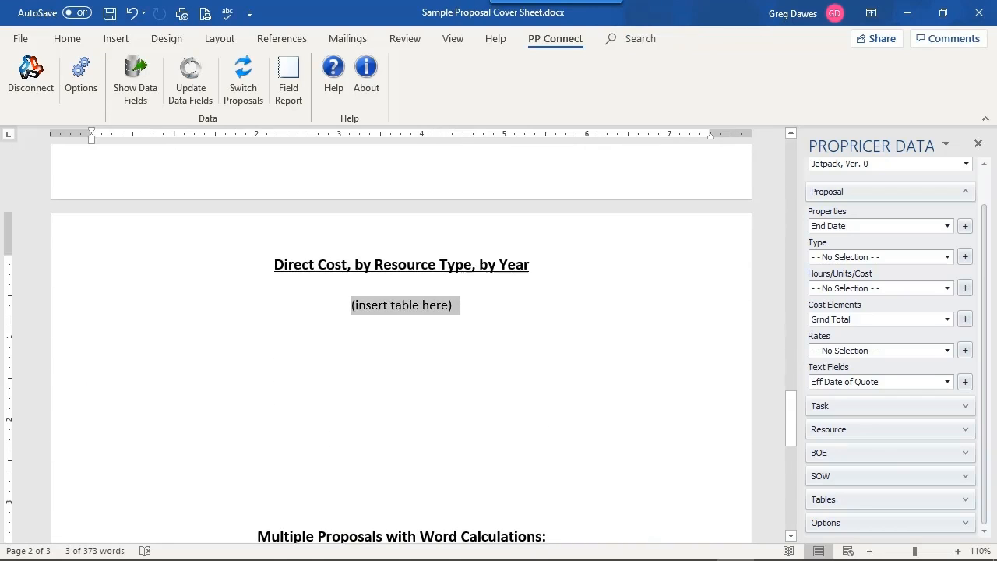
pyautogui.click(964, 499)
pyautogui.click(885, 506)
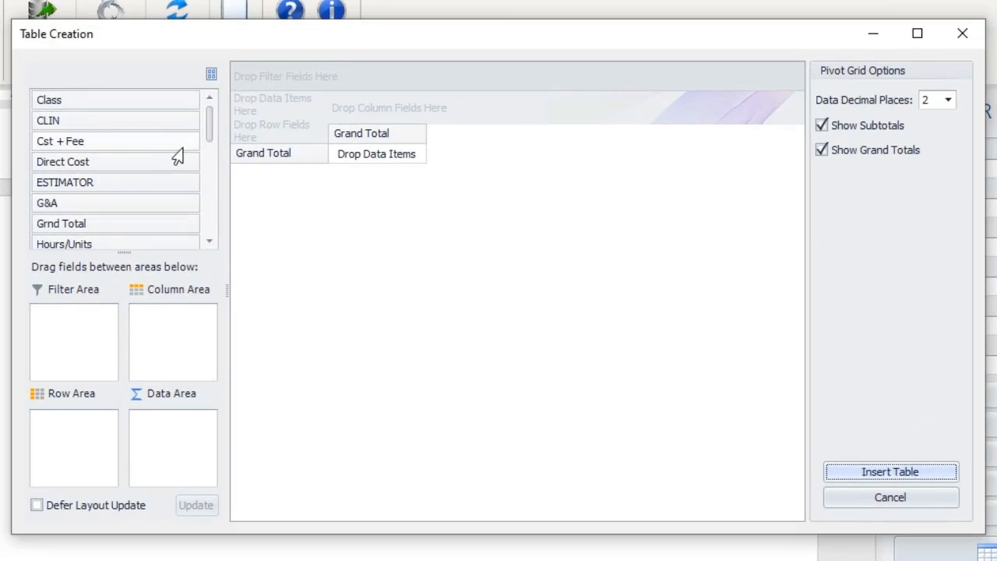
# - Set Resource as the row field and Year as the column field of the pivot table
pyautogui.moveTo(198, 127); pyautogui.dragTo(204, 191)
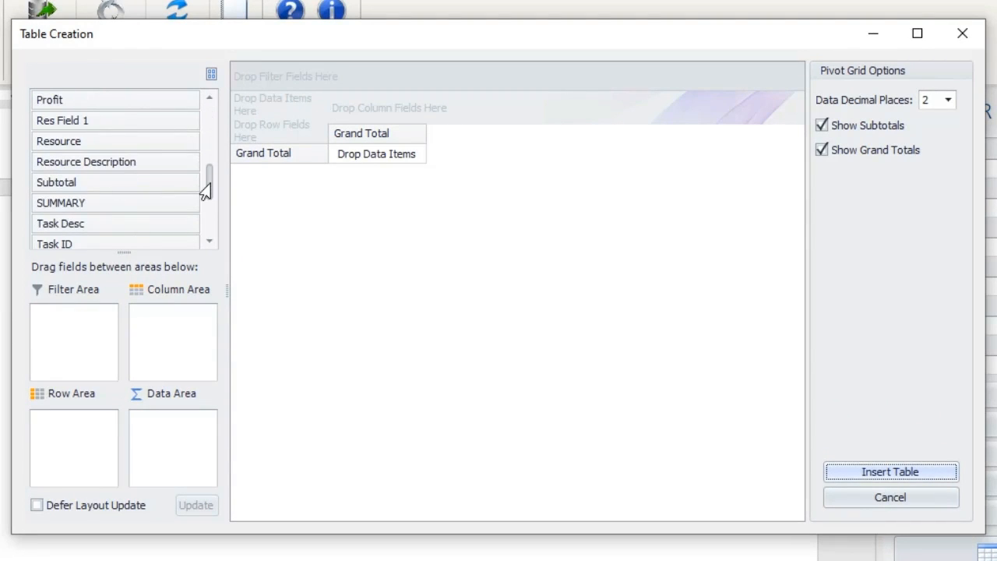
pyautogui.moveTo(86, 151); pyautogui.dragTo(247, 133)
pyautogui.scroll(-2, 107, 161)
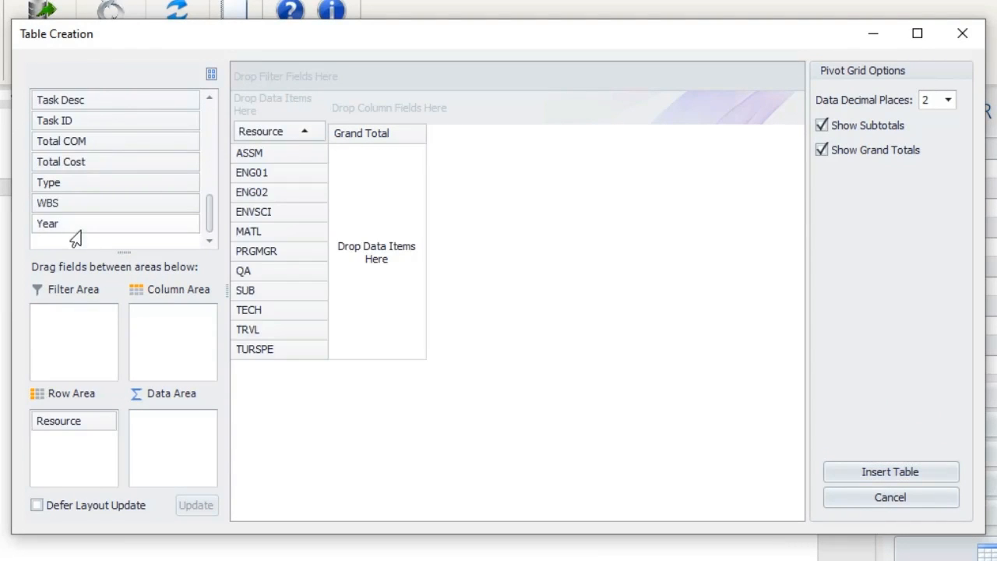
pyautogui.moveTo(73, 226); pyautogui.dragTo(378, 103)
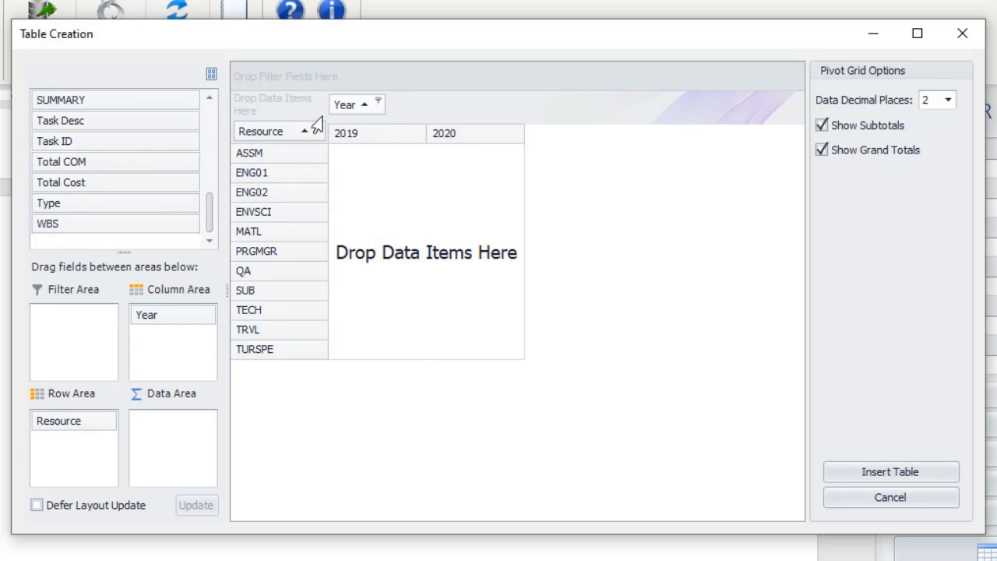
# - Add Direct Cost as the pivot table's data field and insert the table into the document
pyautogui.scroll(5, 77, 207)
pyautogui.moveTo(70, 165); pyautogui.dragTo(409, 204)
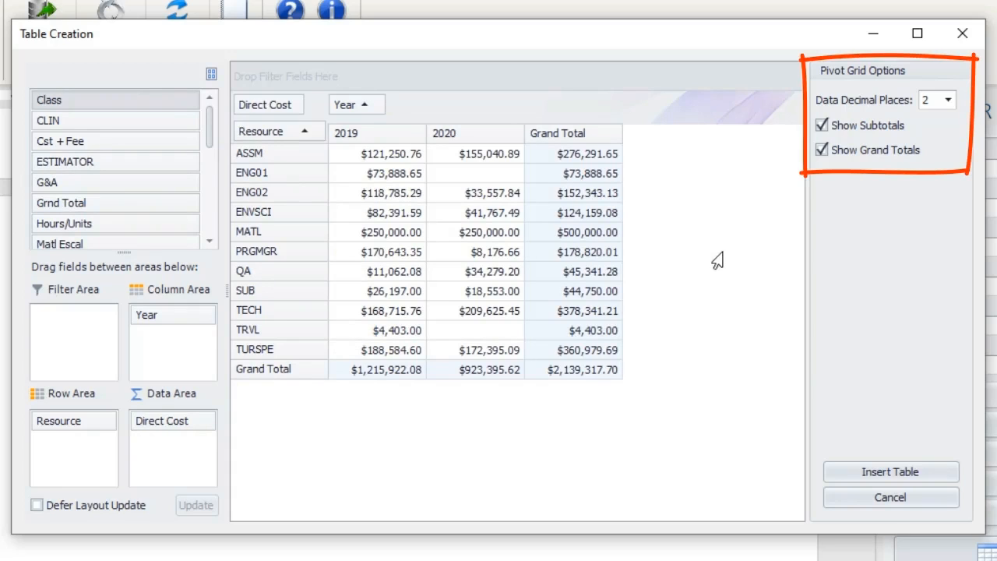
pyautogui.click(857, 477)
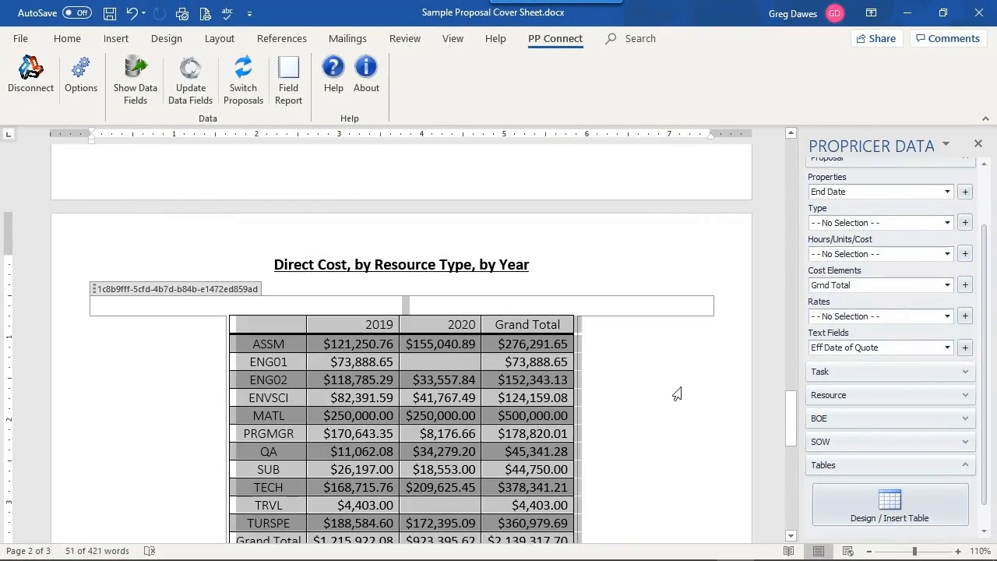
pyautogui.click(679, 389)
# - Review the inserted direct cost table and the Multiple Proposals with Word Calculations table below it
pyautogui.scroll(-3, 679, 387)
pyautogui.scroll(1, 679, 387)
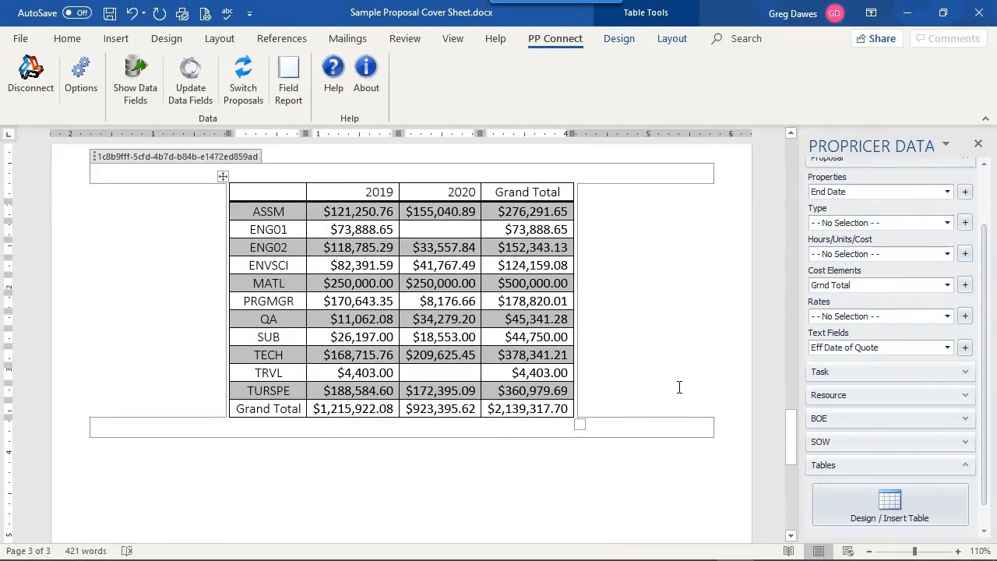
pyautogui.scroll(2, 679, 387)
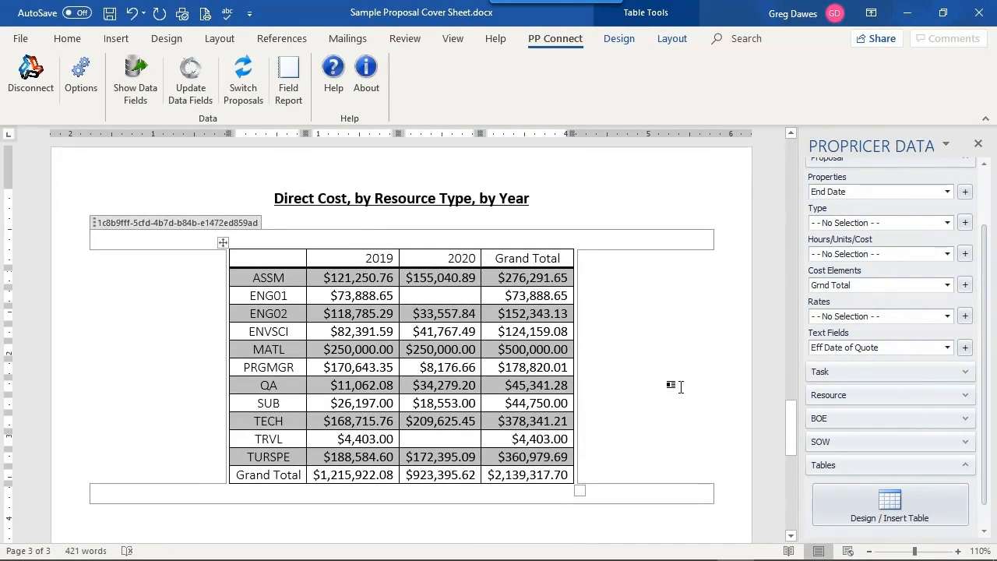
pyautogui.scroll(-5, 680, 387)
pyautogui.scroll(2, 678, 387)
pyautogui.scroll(-1, 679, 387)
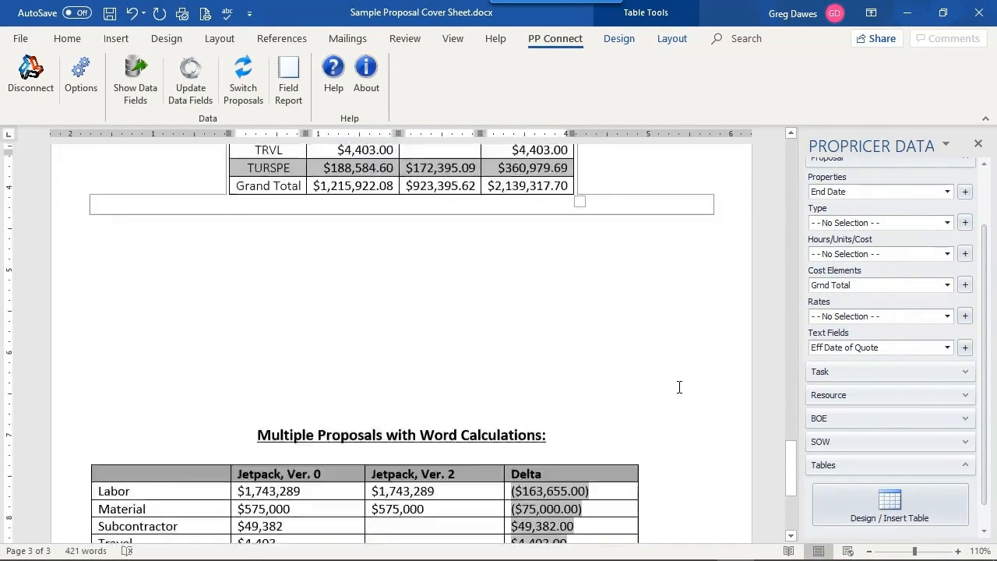
pyautogui.scroll(-3, 679, 387)
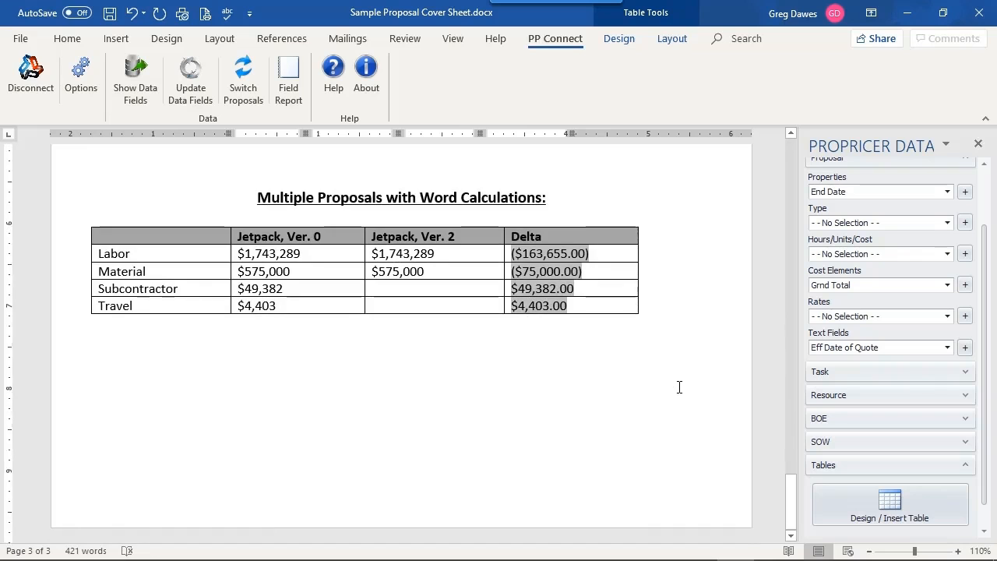
pyautogui.scroll(6, 679, 387)
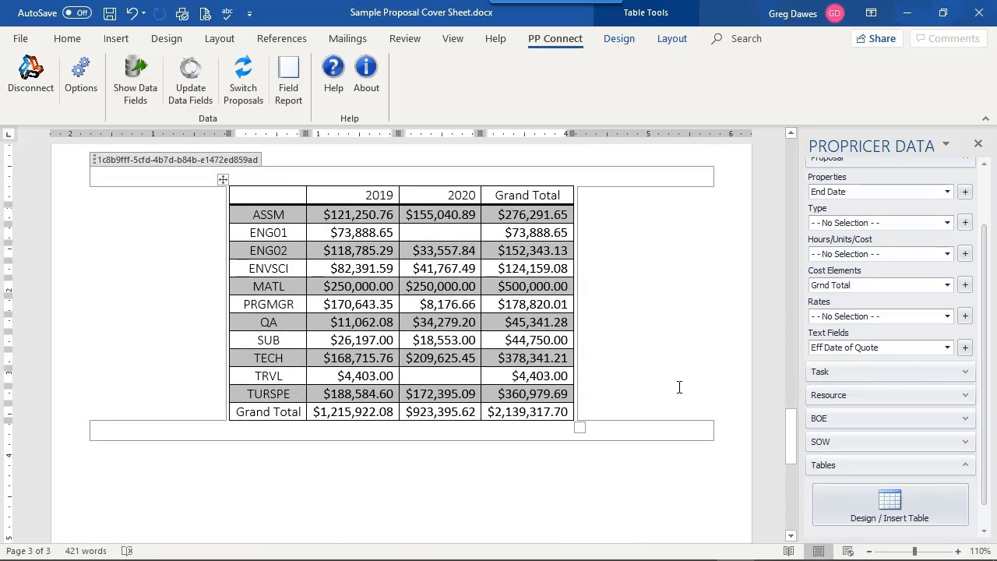
# - Switch the document's linked data from proposal Jetpack, Ver. 0 to Jetpack, Ver. 2
pyautogui.click(431, 506)
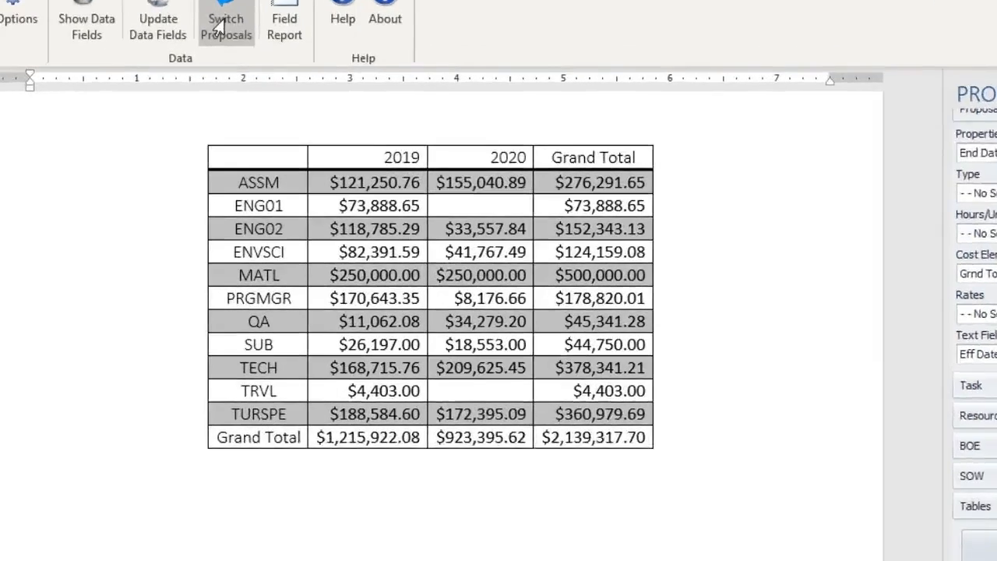
pyautogui.click(219, 28)
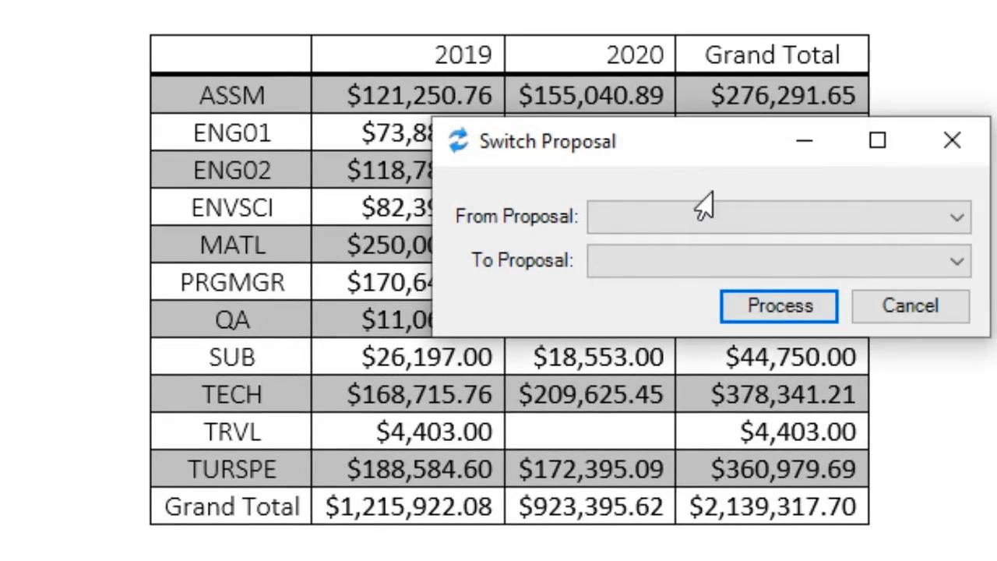
pyautogui.click(791, 218)
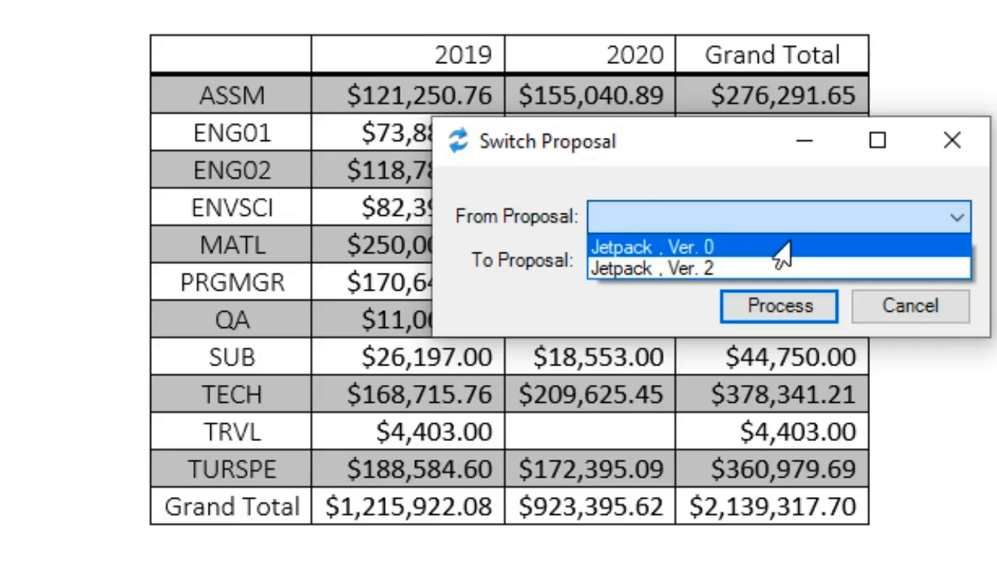
pyautogui.click(778, 242)
pyautogui.click(780, 260)
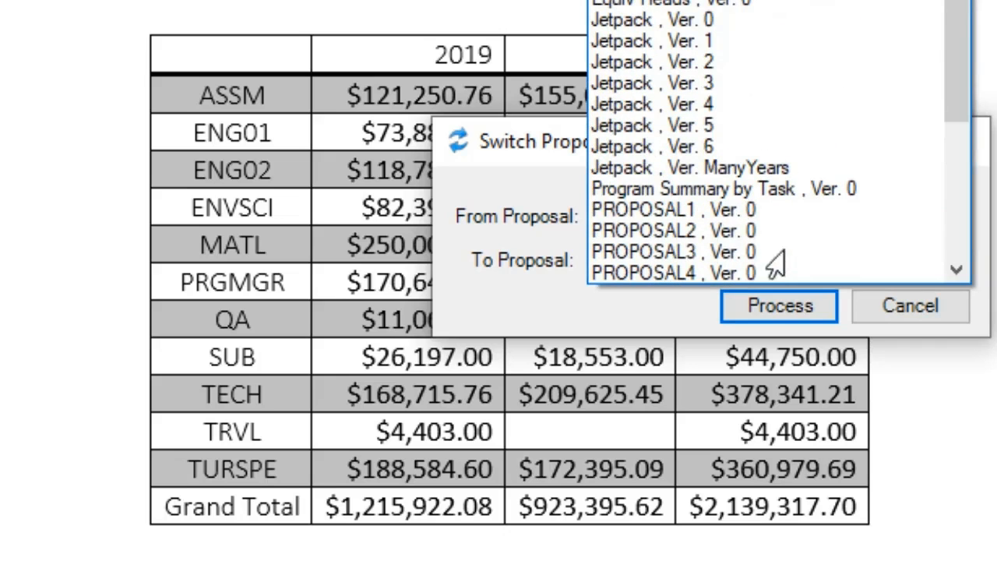
pyautogui.click(713, 63)
pyautogui.click(769, 307)
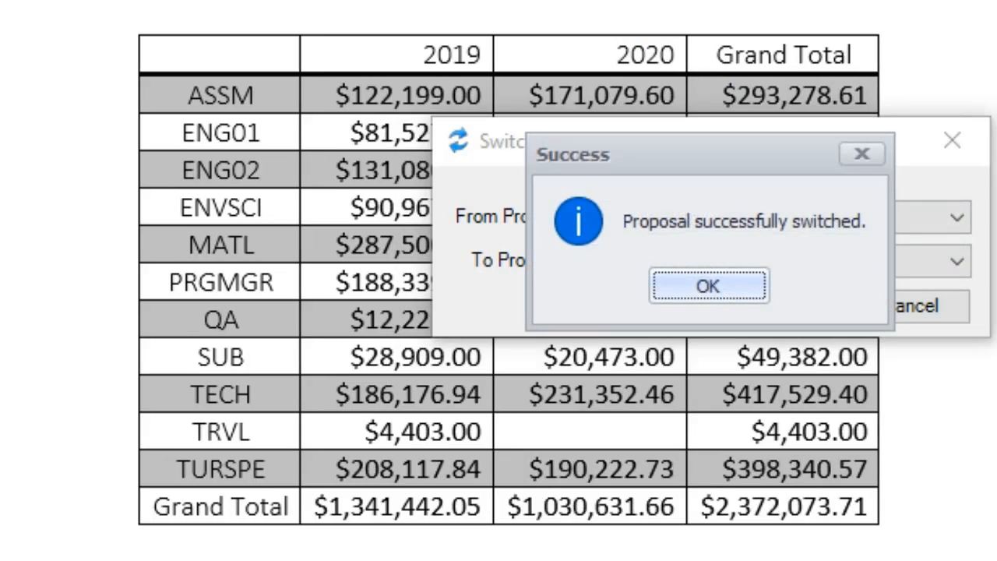
pyautogui.click(671, 290)
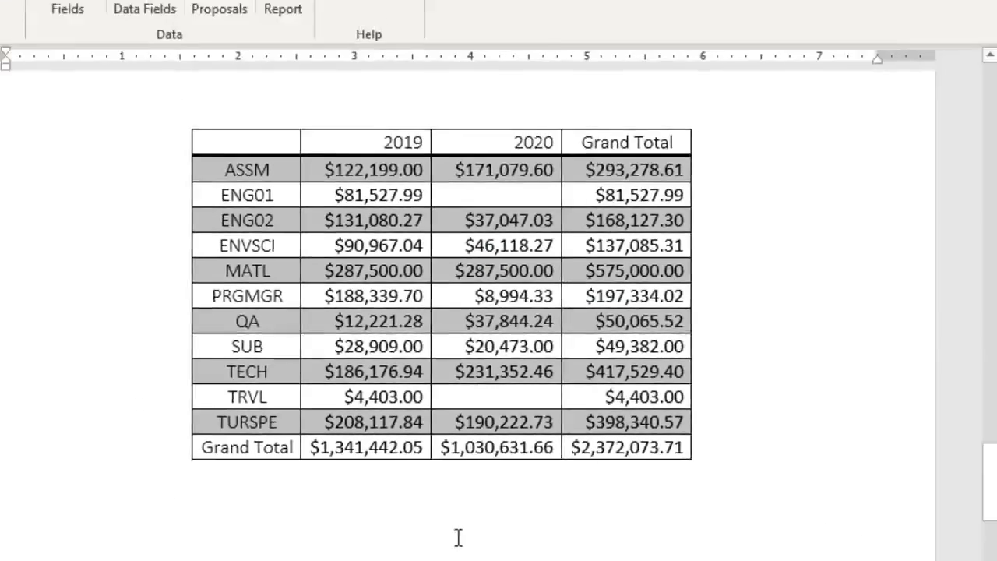
# - Insert the Subcontractor type's Cost field into the Subcontractor row of the Jetpack, Ver. 2 column in the Multiple Proposals table
pyautogui.scroll(-10, 413, 476)
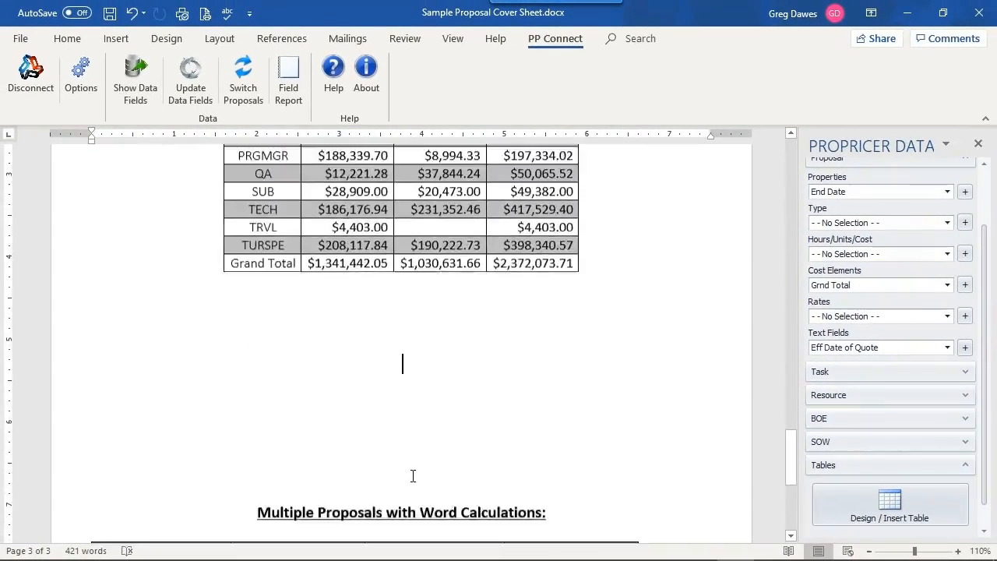
pyautogui.scroll(-3, 413, 476)
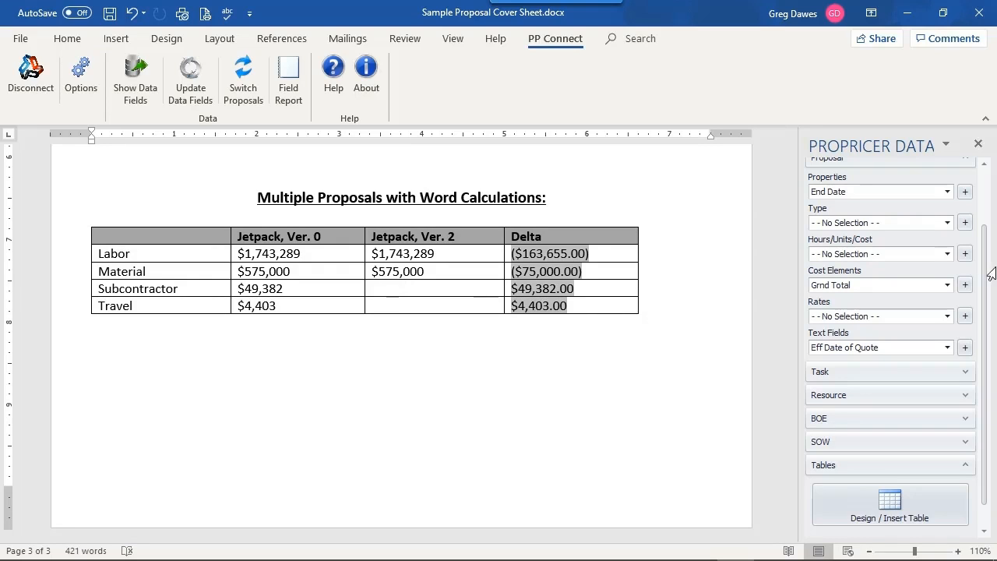
pyautogui.scroll(3, 990, 273)
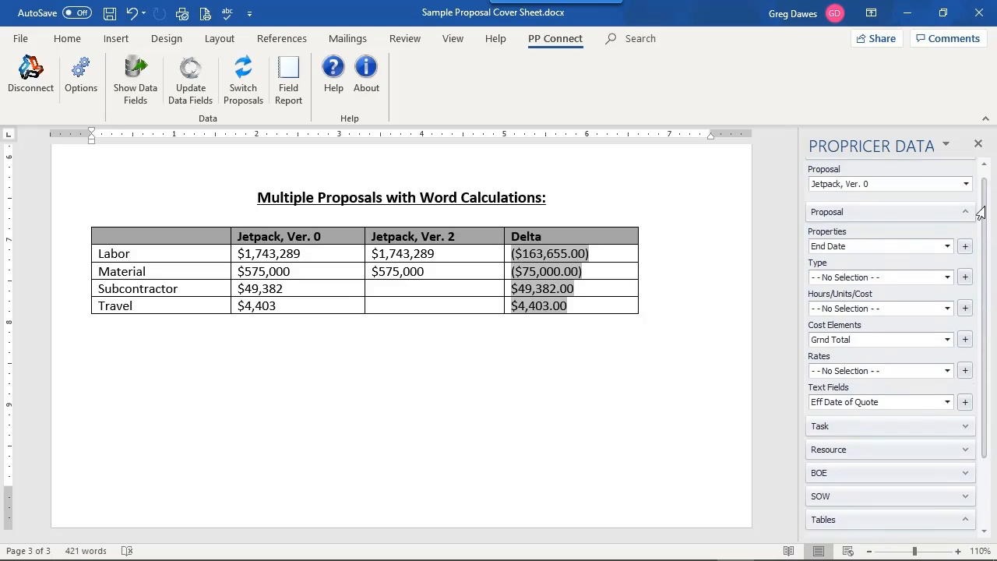
pyautogui.click(383, 284)
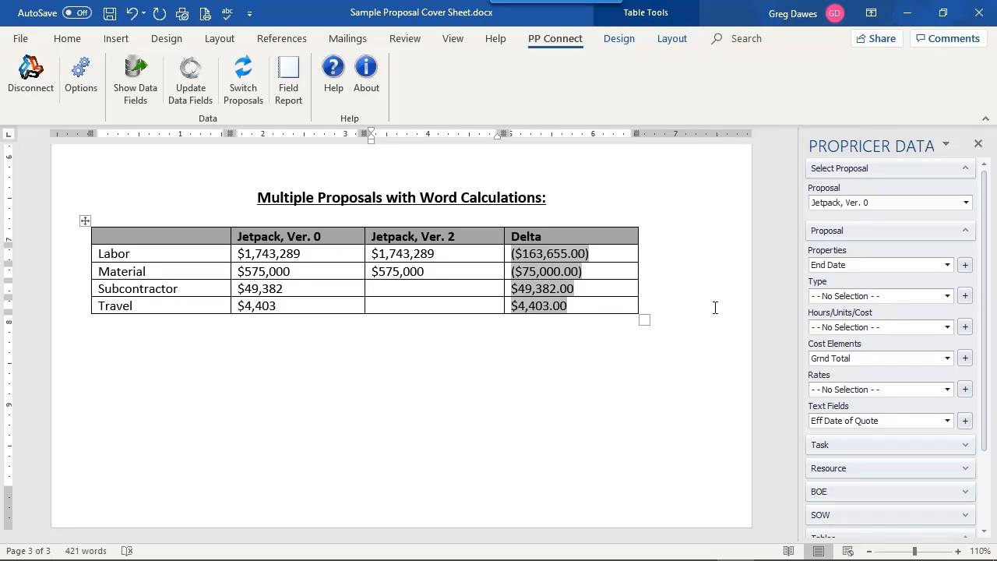
pyautogui.click(945, 296)
pyautogui.click(823, 350)
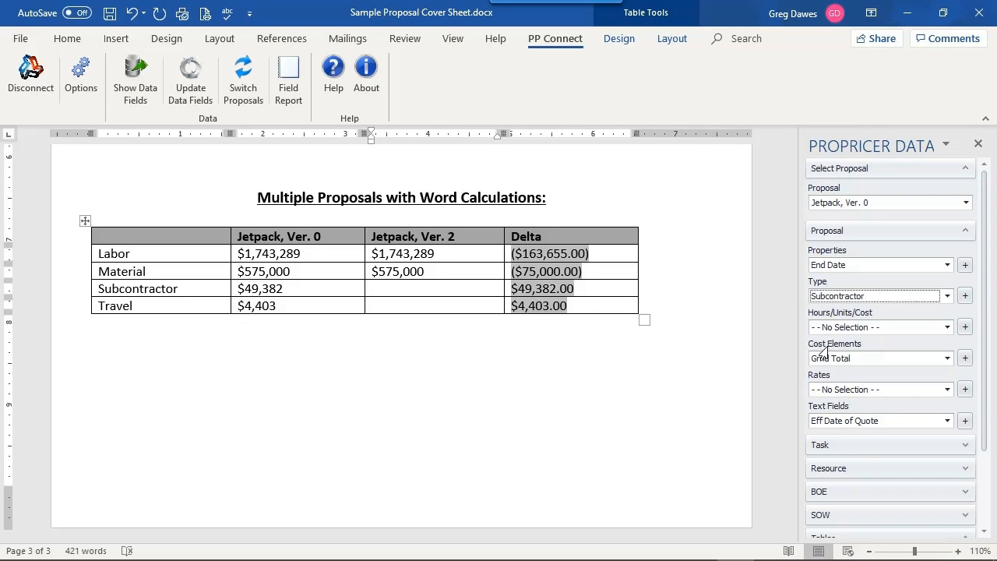
pyautogui.click(942, 327)
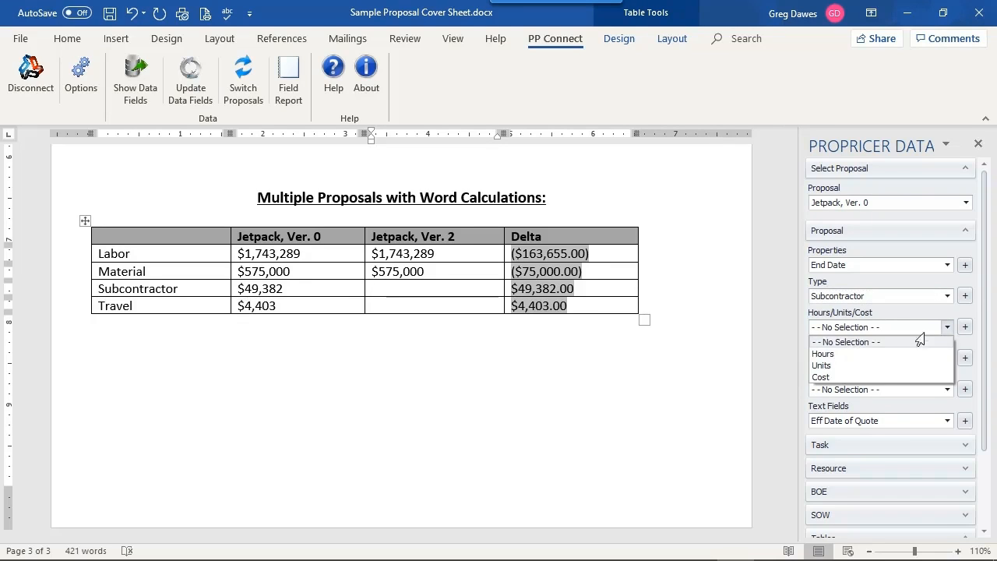
pyautogui.click(872, 378)
pyautogui.click(965, 327)
# - Insert the Travel type's Cost field into the Travel row of the Jetpack, Ver. 2 column
pyautogui.click(463, 307)
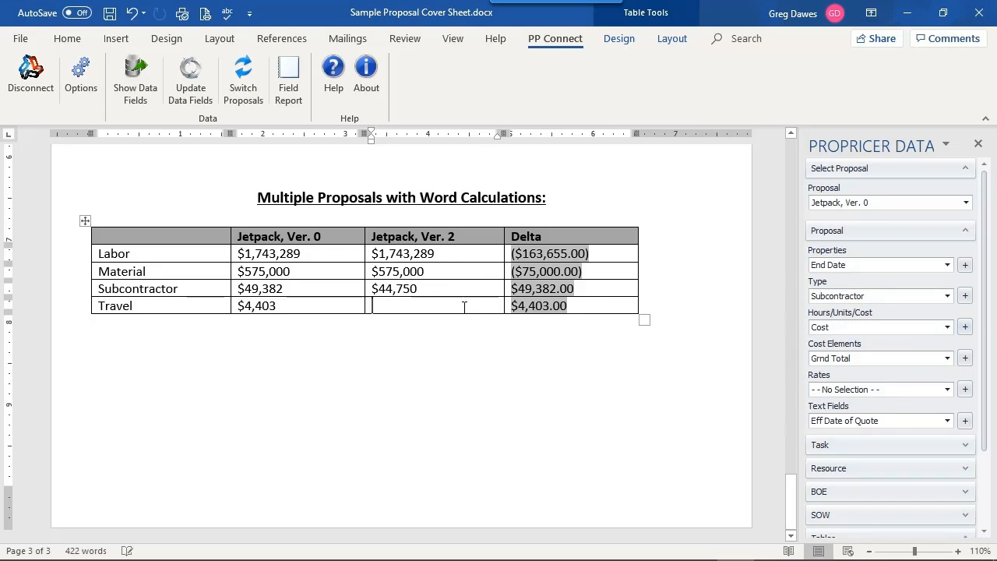
pyautogui.click(943, 300)
pyautogui.click(884, 369)
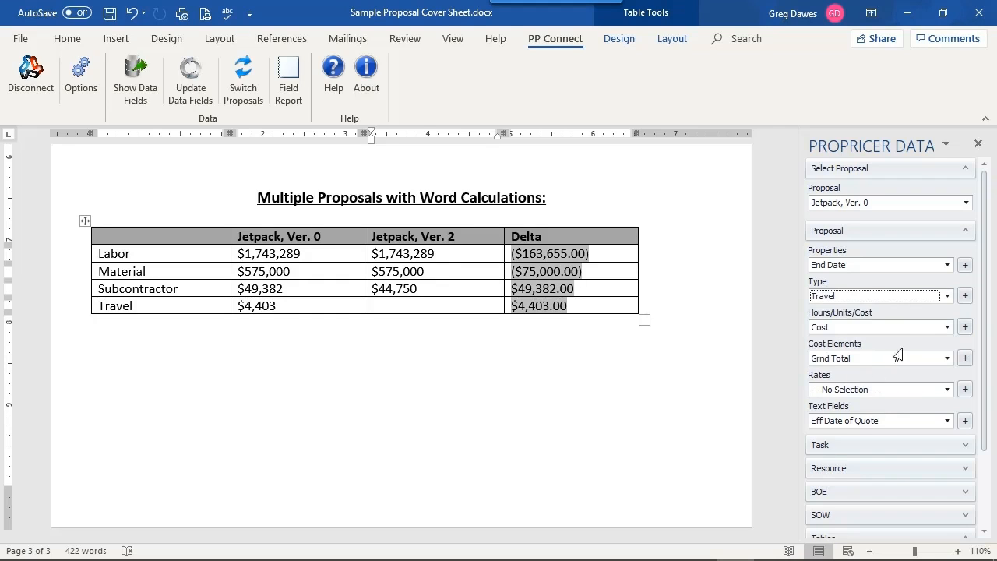
pyautogui.click(965, 326)
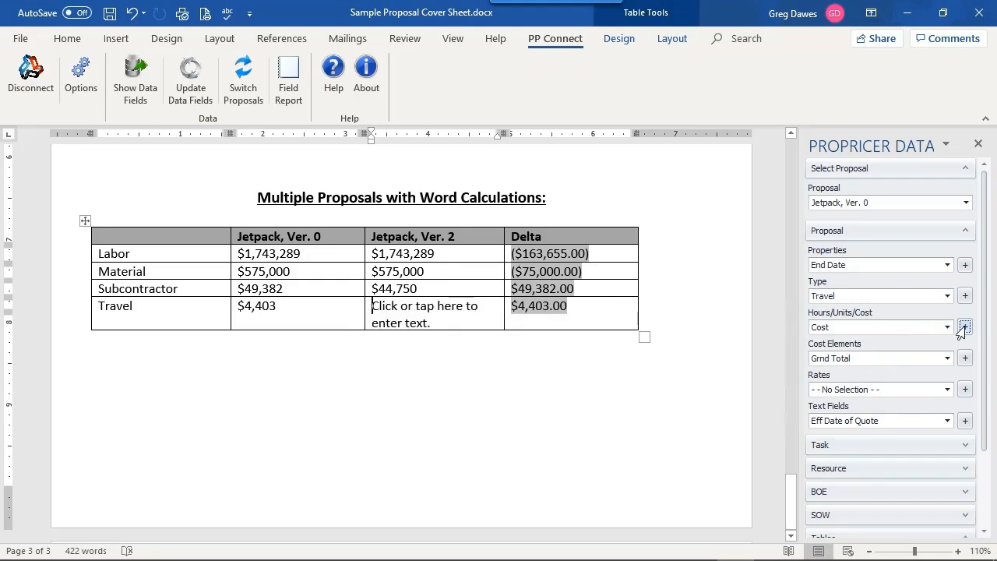
pyautogui.click(433, 352)
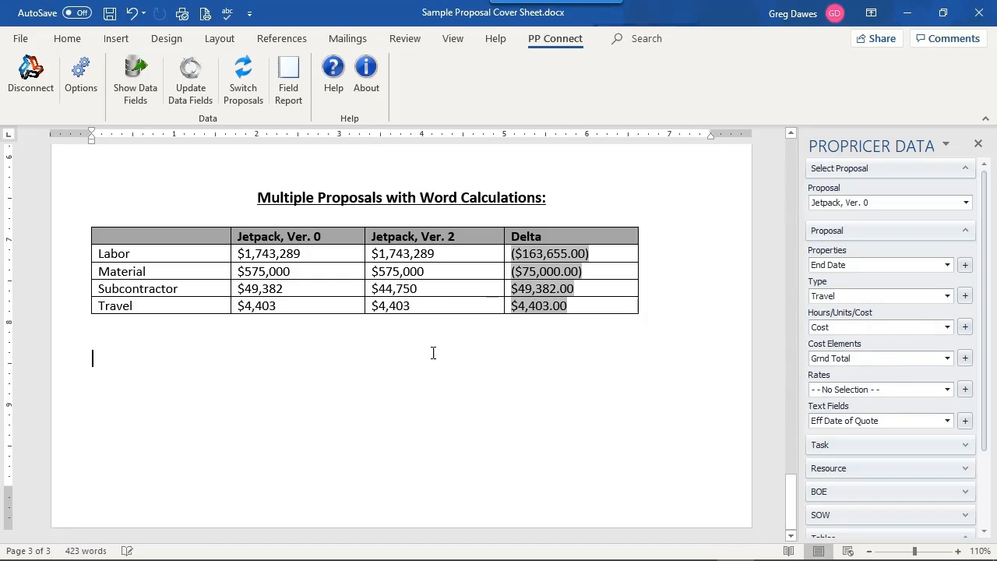
# - Update the calculated Delta fields in the Subcontractor and Travel rows
pyautogui.rightClick(536, 292)
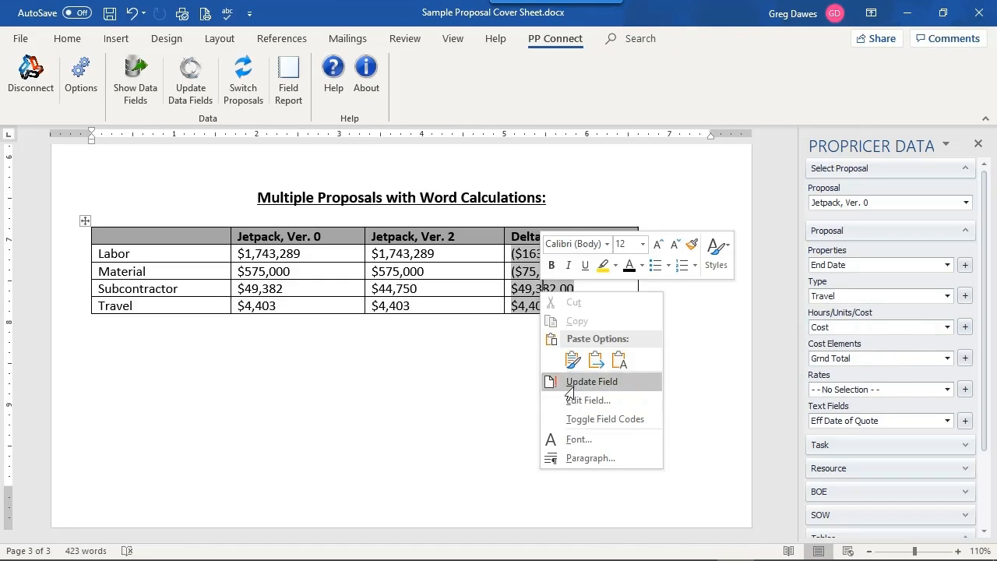
pyautogui.click(549, 380)
pyautogui.rightClick(546, 305)
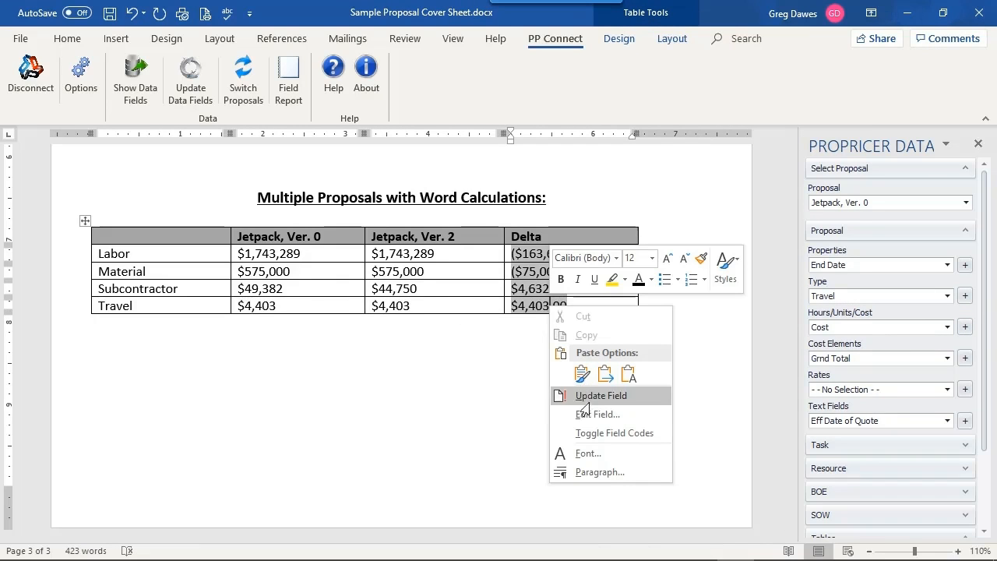
pyautogui.click(582, 394)
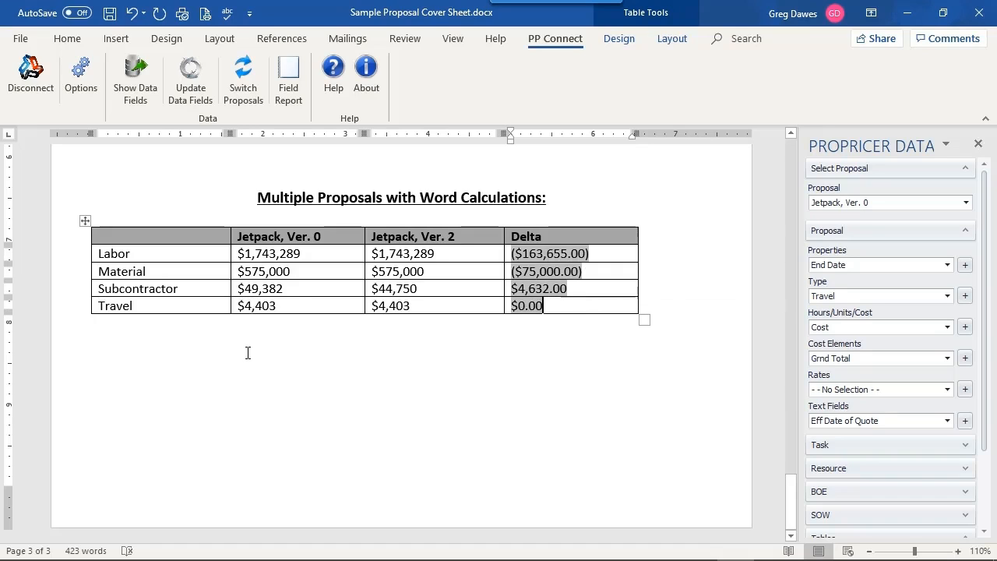